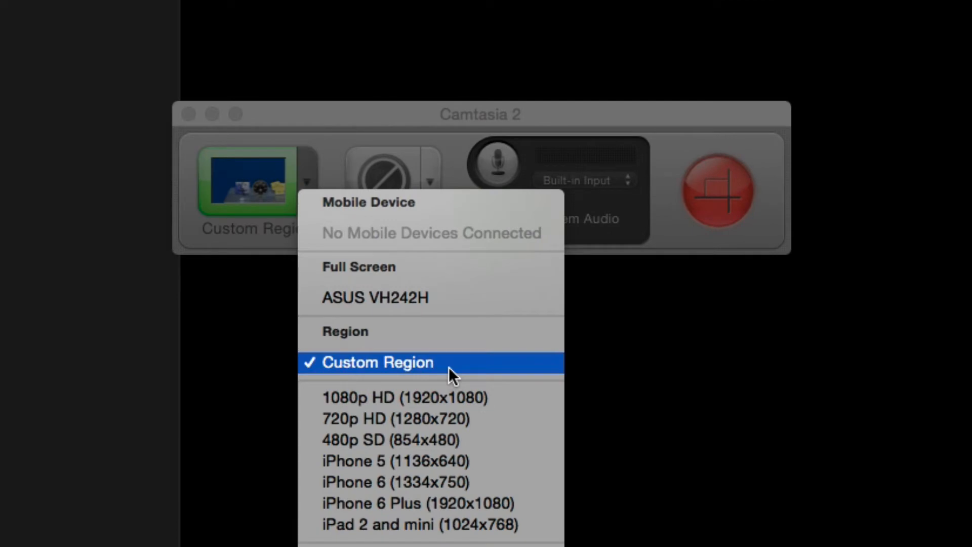
Choose Custom Region as the screen recording area.
{"action": "left_click", "coordinate": [448, 367]}
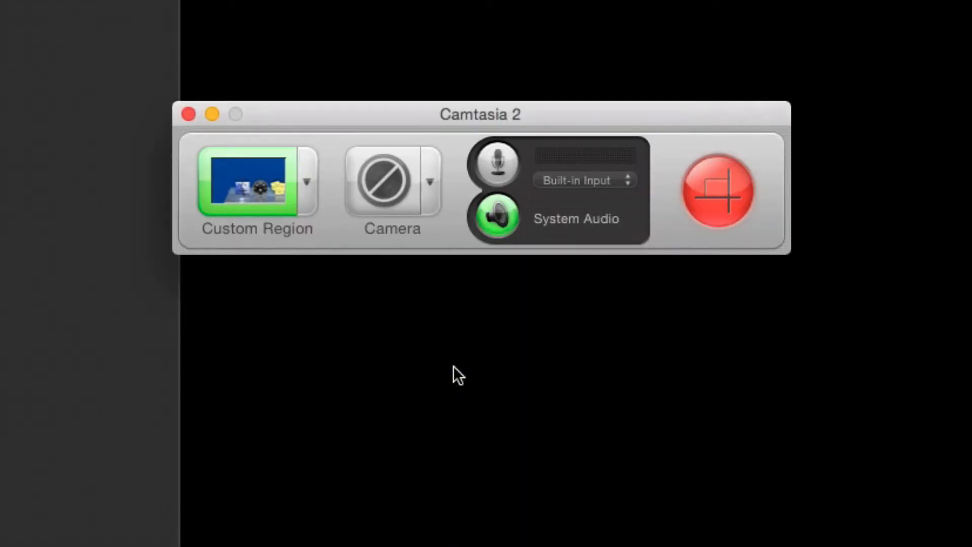
Try microphone recording with Built-in Input as the source, and switch the microphone off again.
{"action": "left_click", "coordinate": [499, 162]}
{"action": "left_click", "coordinate": [629, 181]}
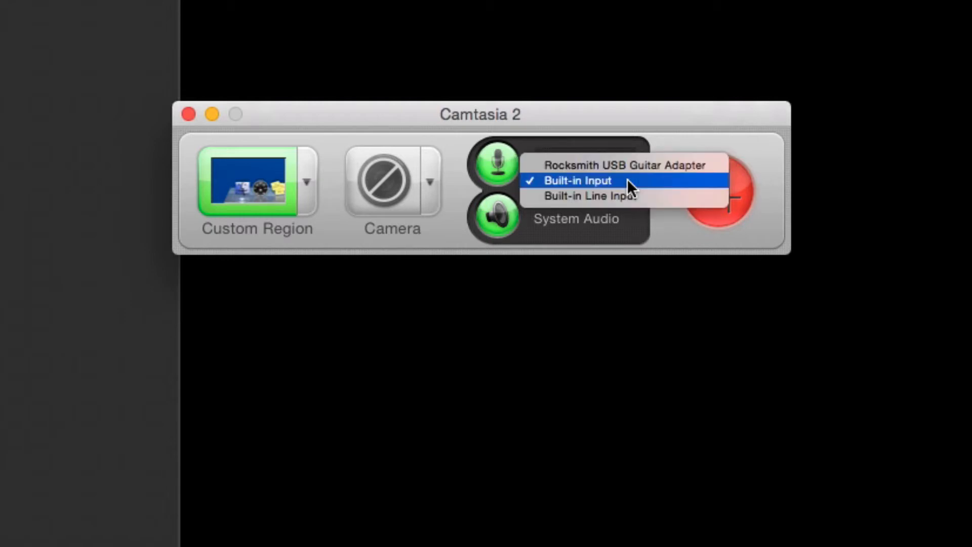
{"action": "left_click", "coordinate": [628, 180]}
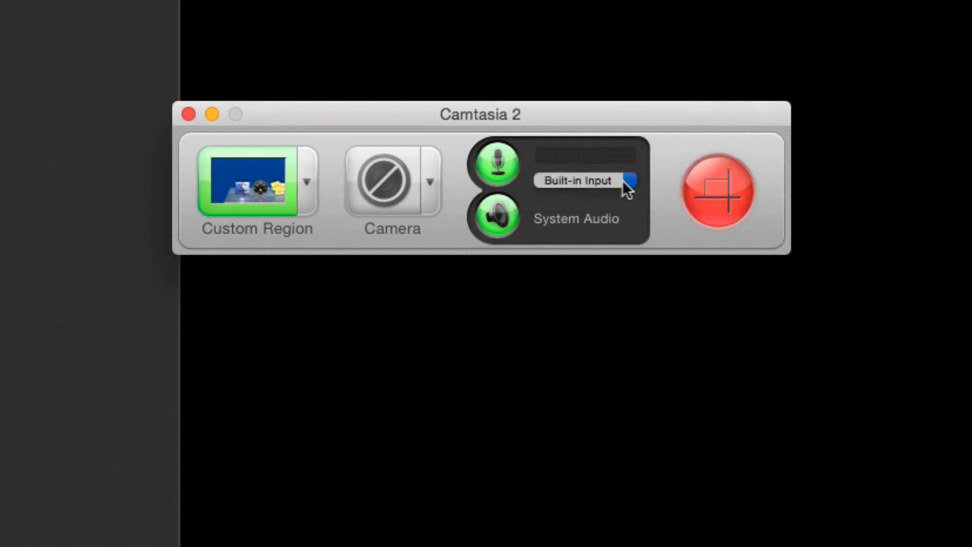
{"action": "left_click", "coordinate": [513, 166]}
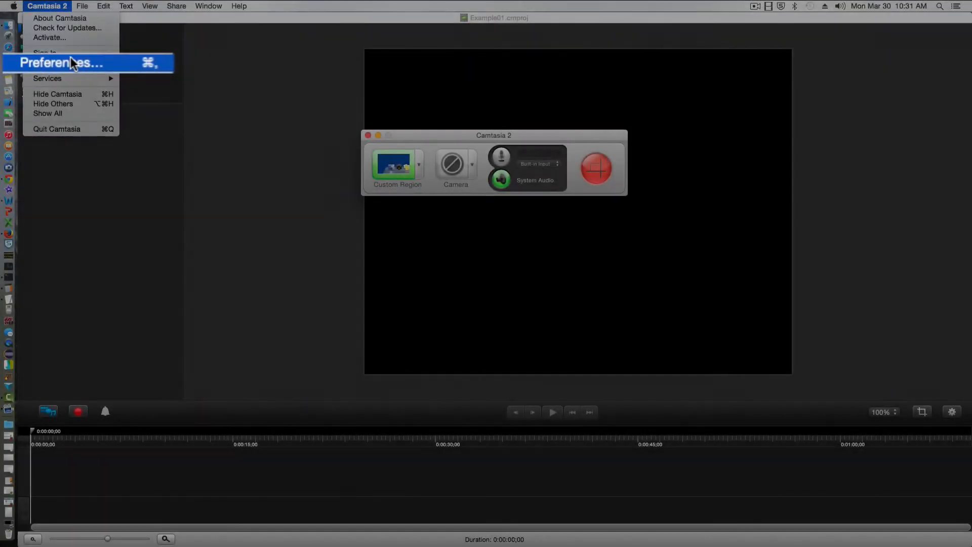
Review the screen frame rate choices in the recording preferences, keeping Full-motion (30 fps).
{"action": "left_click", "coordinate": [60, 59]}
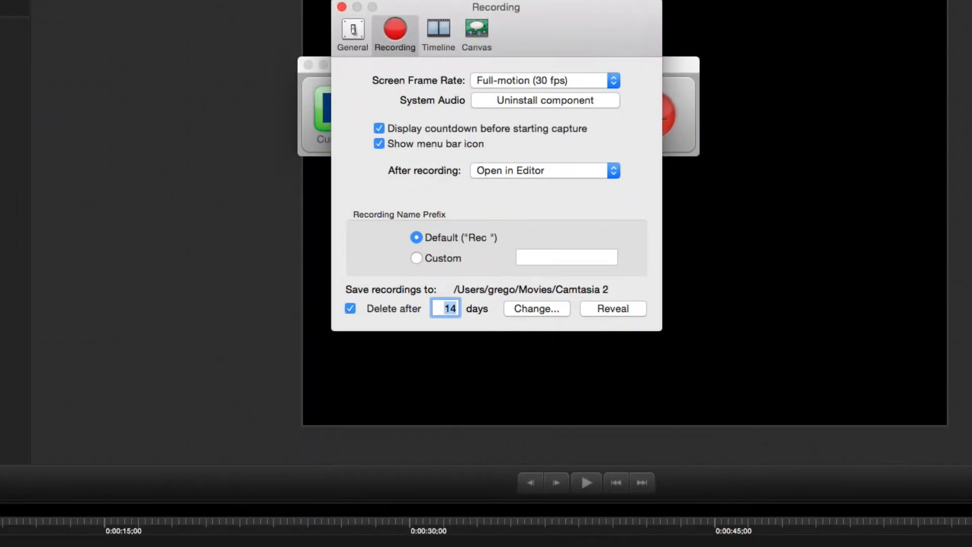
{"action": "left_click", "coordinate": [615, 80]}
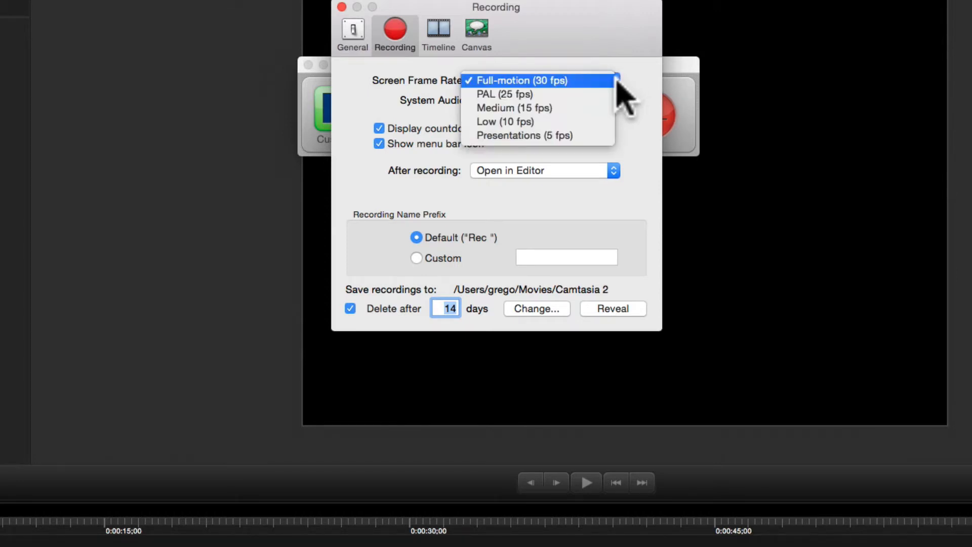
{"action": "left_click", "coordinate": [617, 82]}
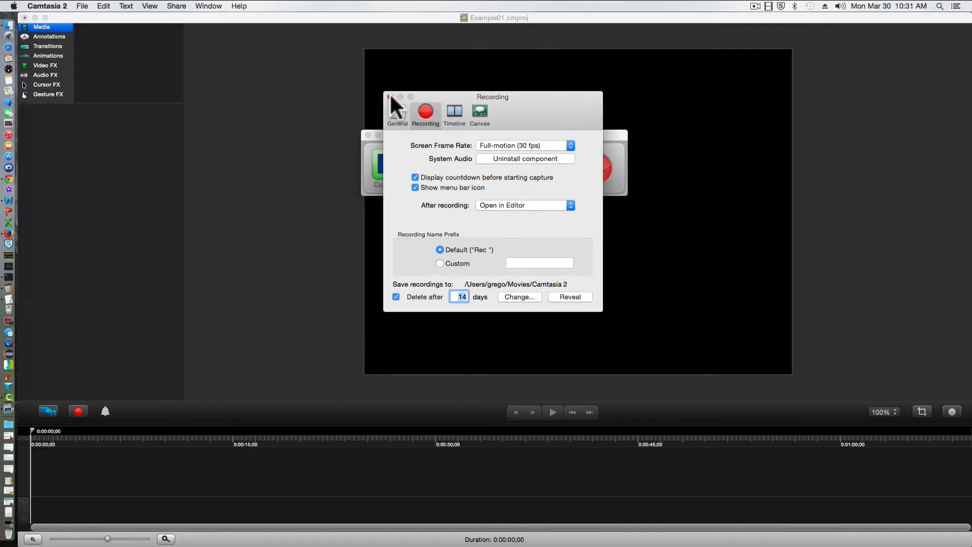
{"action": "left_click", "coordinate": [361, 42]}
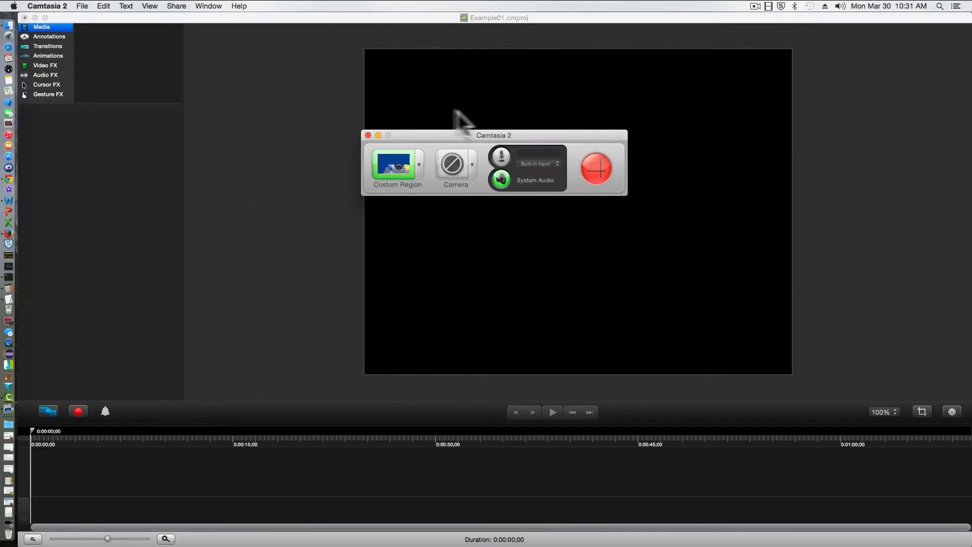
Frame the upper part of the Word document as the capture region, about 544 pixels high, and start recording.
{"action": "left_click", "coordinate": [594, 165]}
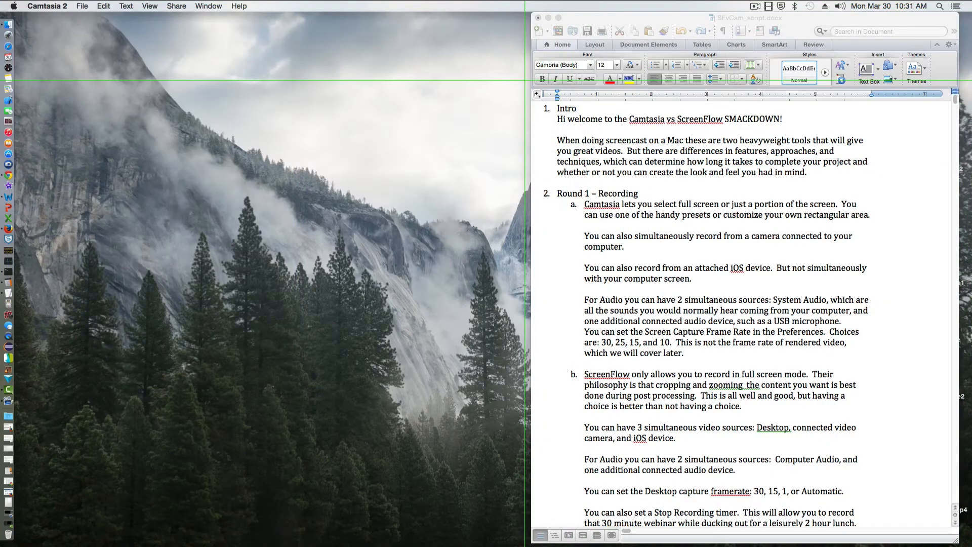
{"action": "left_click_drag", "start_coordinate": [524, 80], "coordinate": [971, 362]}
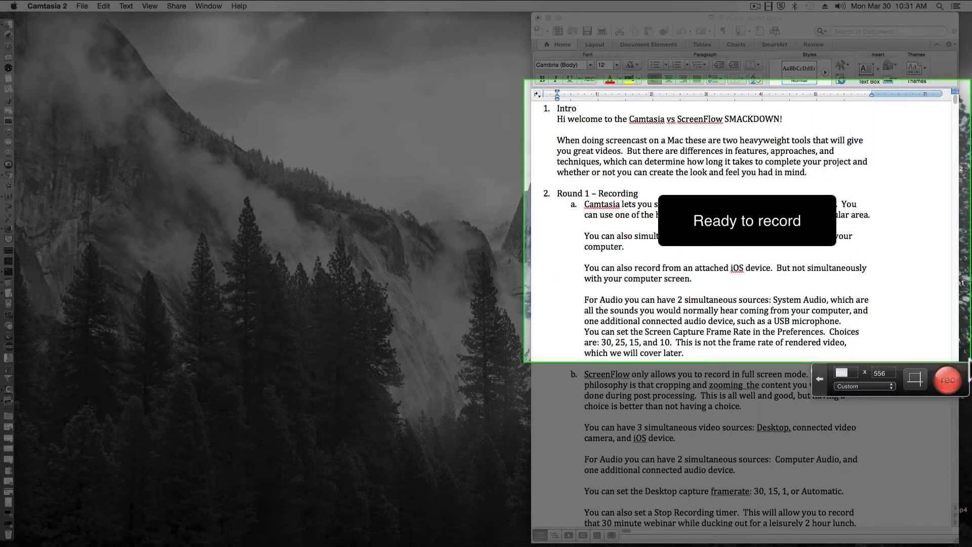
{"action": "left_click_drag", "start_coordinate": [921, 334], "coordinate": [911, 270]}
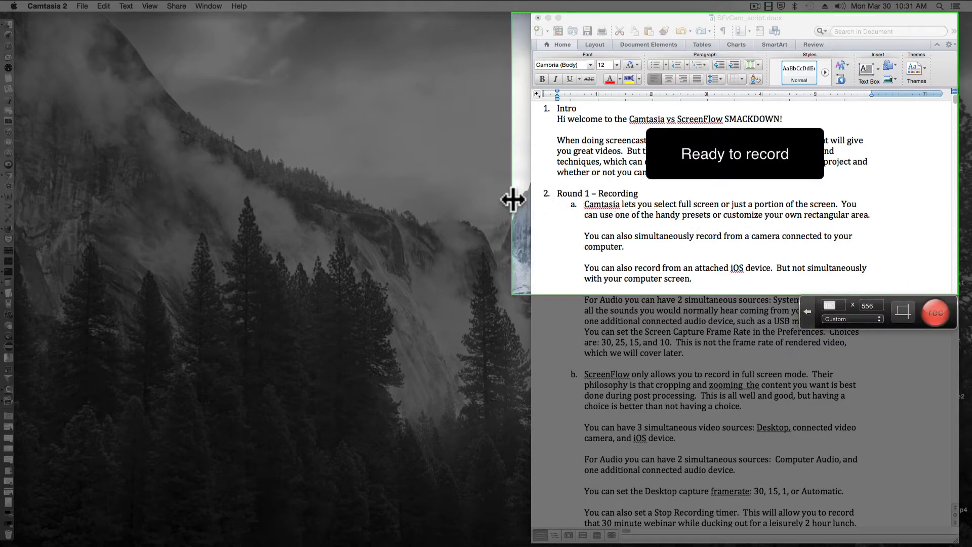
{"action": "left_click_drag", "start_coordinate": [513, 199], "coordinate": [531, 199]}
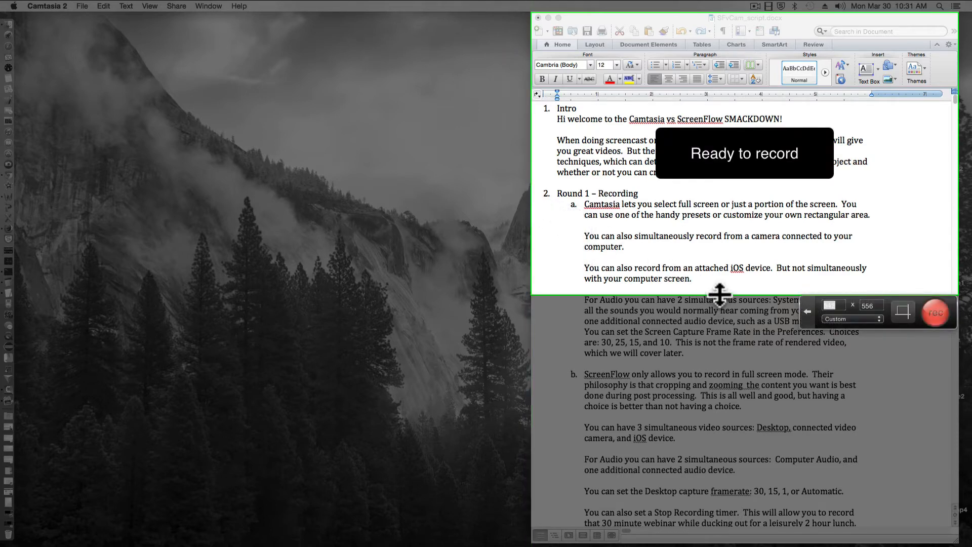
{"action": "left_click_drag", "start_coordinate": [720, 294], "coordinate": [720, 288]}
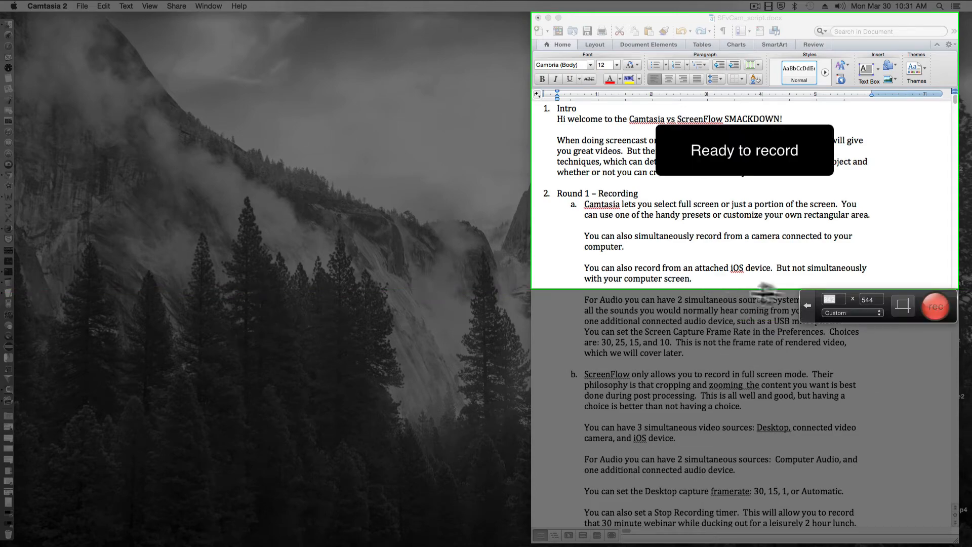
{"action": "left_click", "coordinate": [935, 303]}
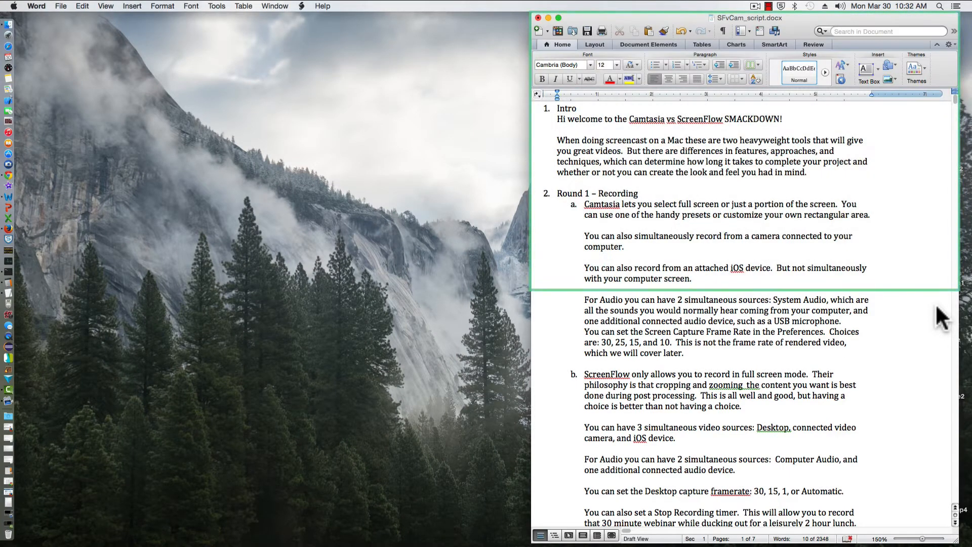
Apply and remove strikethrough, underline, italic and bold in turn on the Intro paragraph beginning "When doing screencast".
{"action": "left_click_drag", "start_coordinate": [556, 140], "coordinate": [807, 172]}
{"action": "left_click", "coordinate": [589, 80]}
{"action": "left_click", "coordinate": [589, 80]}
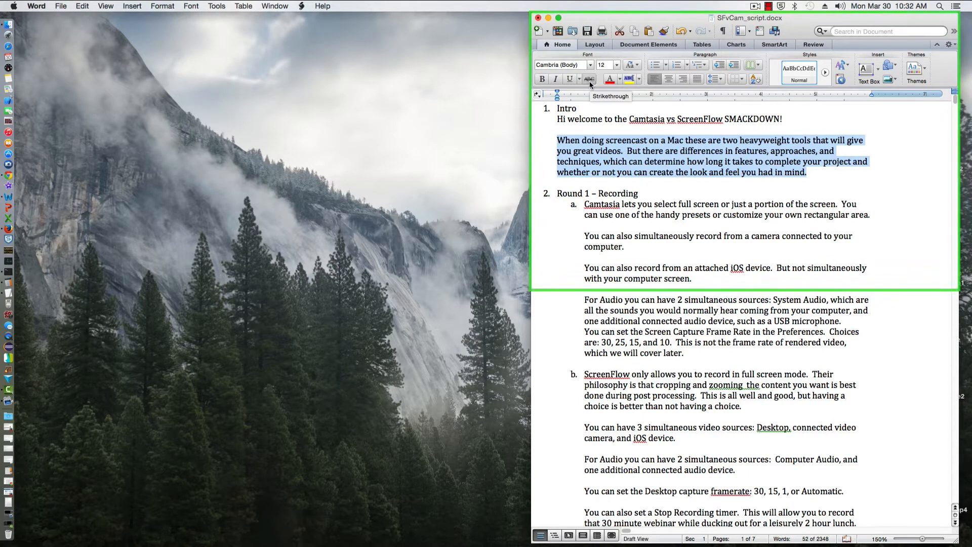
{"action": "left_click", "coordinate": [571, 79]}
{"action": "left_click", "coordinate": [571, 80]}
{"action": "left_click", "coordinate": [555, 79]}
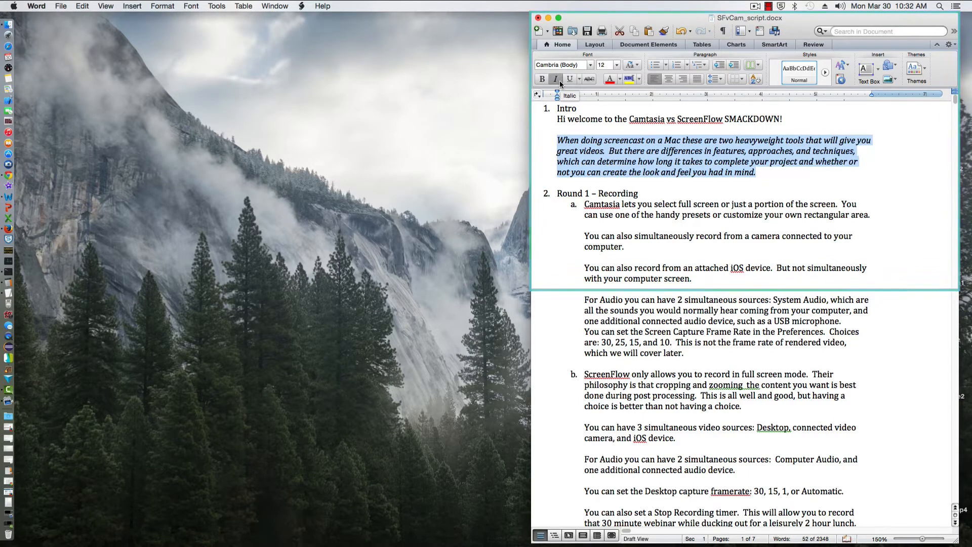
{"action": "left_click", "coordinate": [555, 79]}
{"action": "left_click", "coordinate": [542, 80]}
{"action": "left_click", "coordinate": [545, 81]}
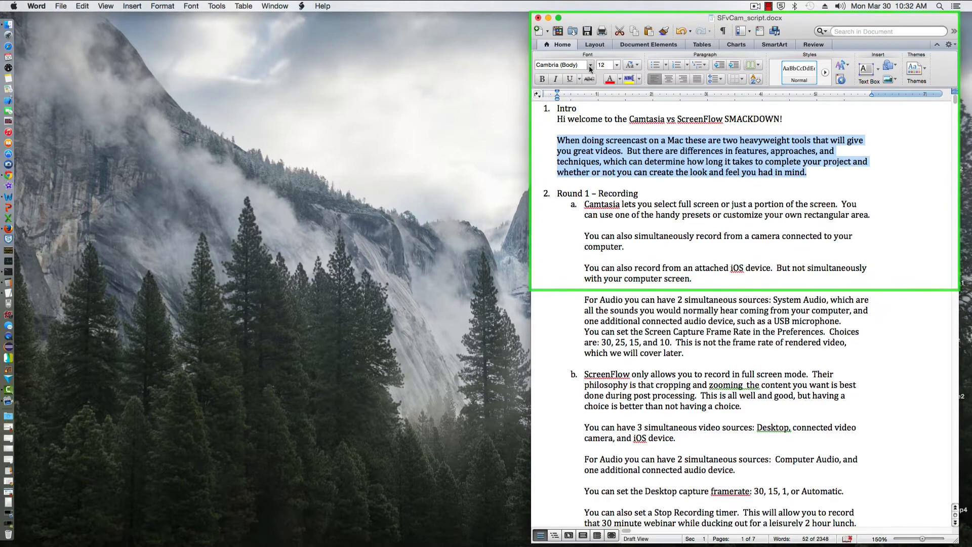
Look at the available fonts and font sizes for the selected paragraph without changing them.
{"action": "left_click", "coordinate": [591, 65]}
{"action": "left_click", "coordinate": [591, 67]}
{"action": "left_click", "coordinate": [617, 65]}
{"action": "left_click", "coordinate": [617, 65]}
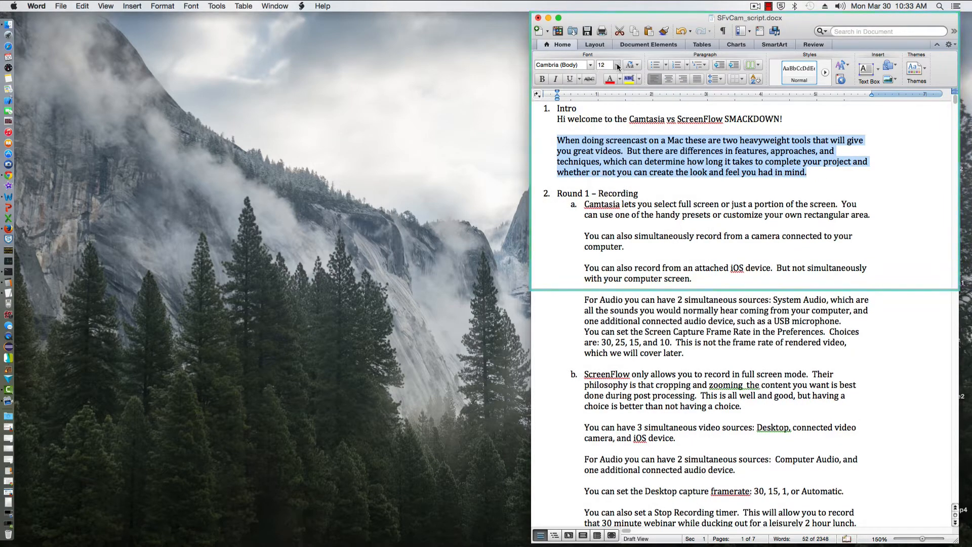
Copy the selected Intro paragraph and insert an empty paragraph with spacing beneath it.
{"action": "key", "text": "super+c"}
{"action": "left_click", "coordinate": [823, 171]}
{"action": "key", "text": "Return"}
{"action": "key", "text": "Return"}
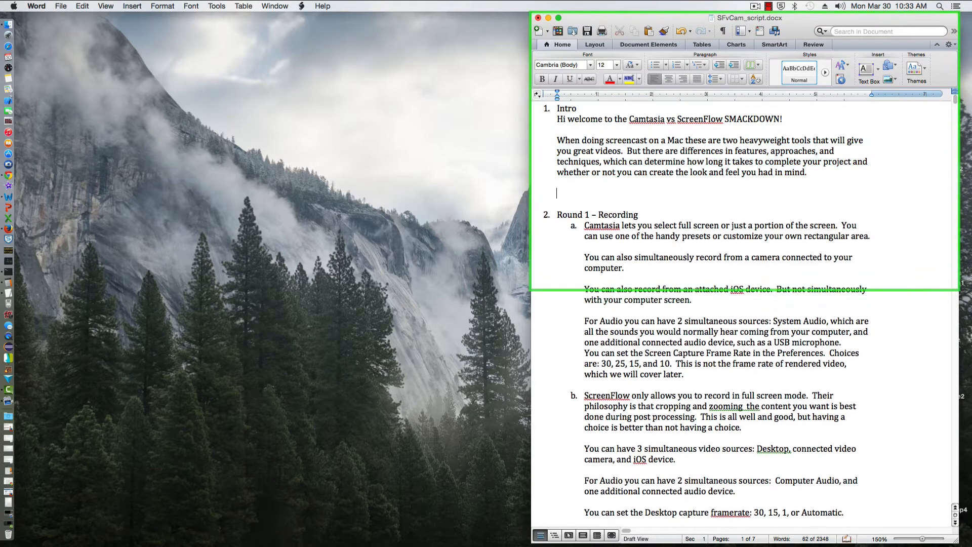
Paste the copied paragraph twice with a blank line between, and undo the pastes and added line breaks.
{"action": "key", "text": "super+v"}
{"action": "key", "text": "Return"}
{"action": "key", "text": "Return"}
{"action": "key", "text": "super+v"}
{"action": "key", "text": "super+z"}
{"action": "key", "text": "super+z"}
{"action": "key", "text": "super+z"}
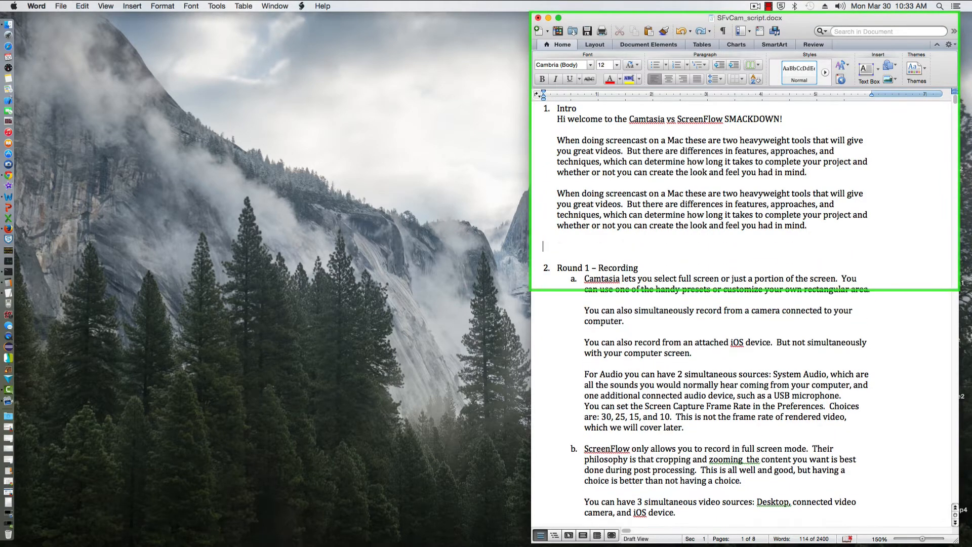
{"action": "key", "text": "super+z"}
Add the text "This is a new line." below the Intro paragraph and stop the screen recording.
{"action": "type", "text": "This is a new line."}
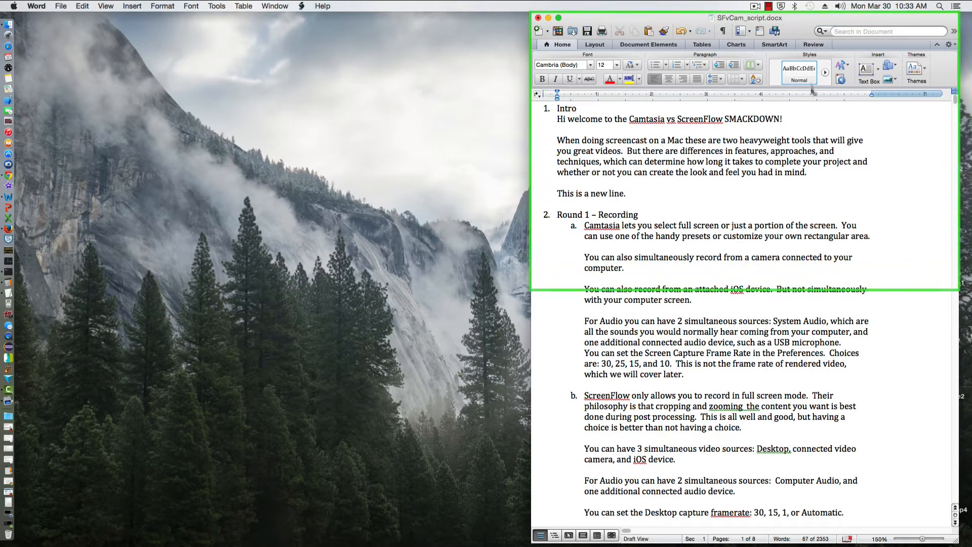
{"action": "left_click", "coordinate": [768, 6]}
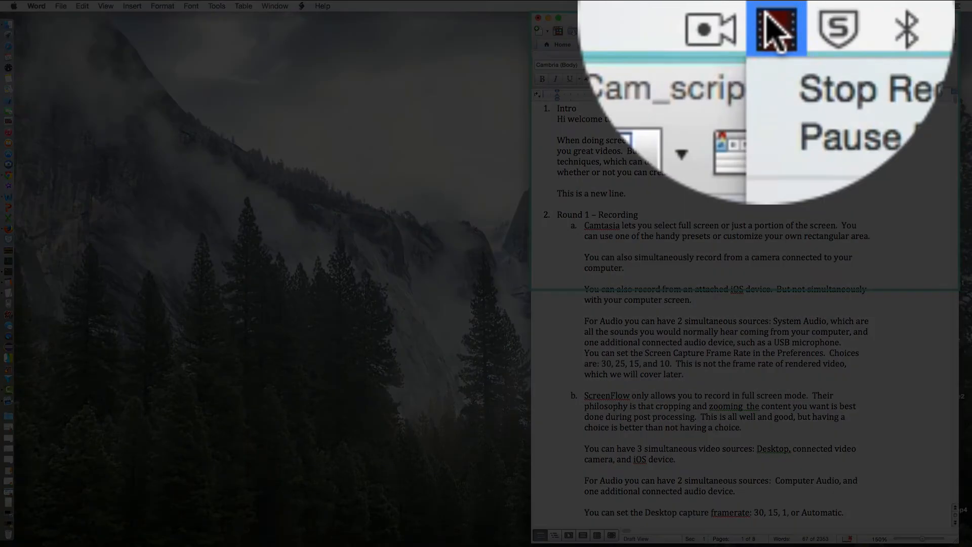
{"action": "left_click", "coordinate": [790, 21]}
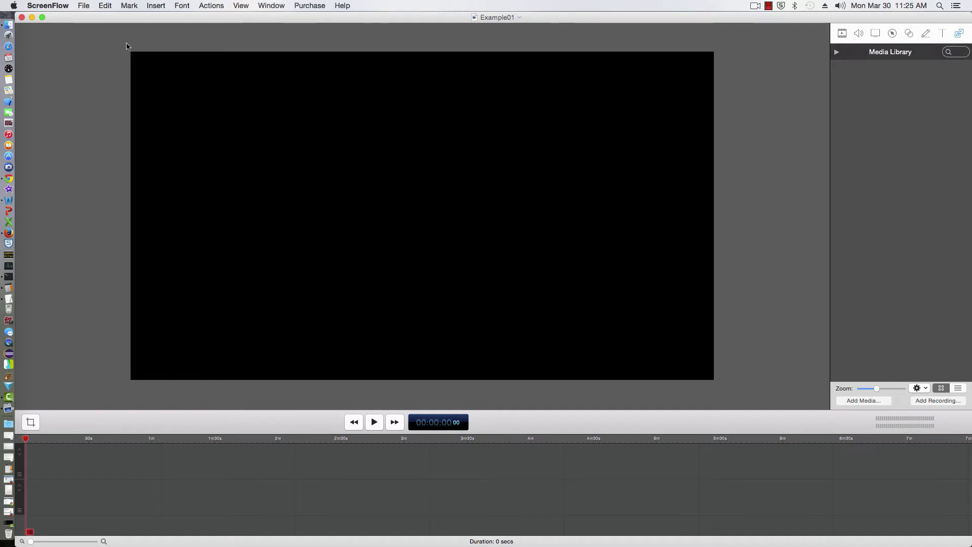
Switch to ScreenFlow and open the setup window for a new recording.
{"action": "left_click", "coordinate": [84, 5]}
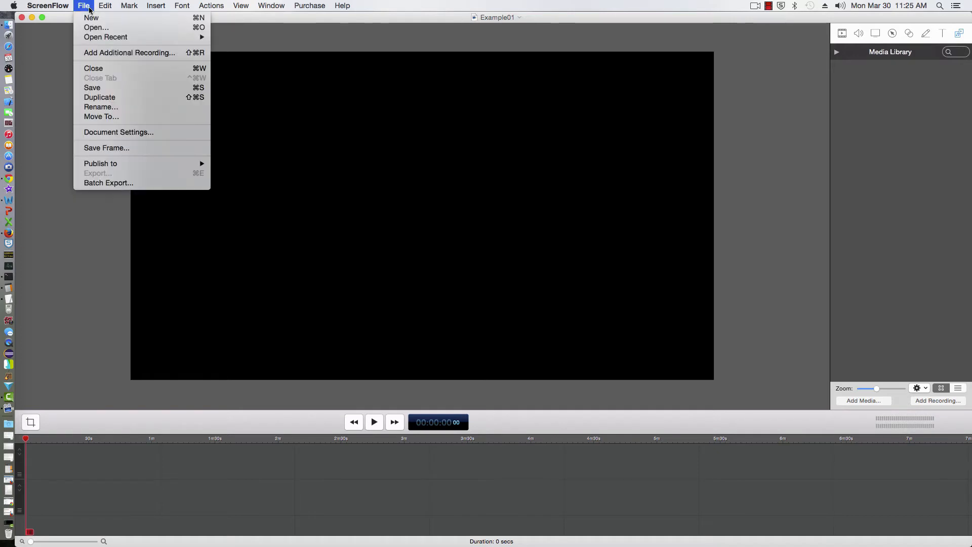
{"action": "left_click", "coordinate": [94, 19]}
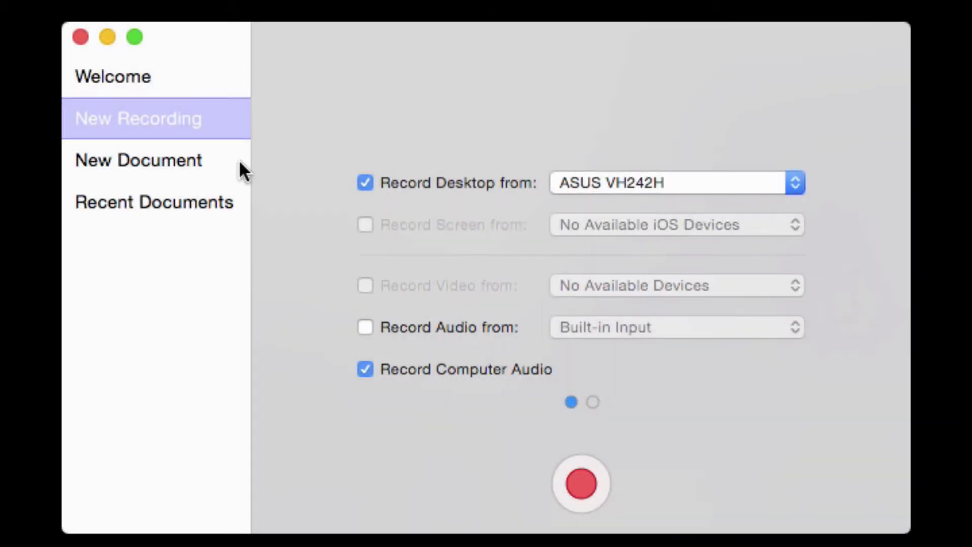
Try audio recording from Built-in Input, and disable that audio source again.
{"action": "left_click", "coordinate": [365, 328]}
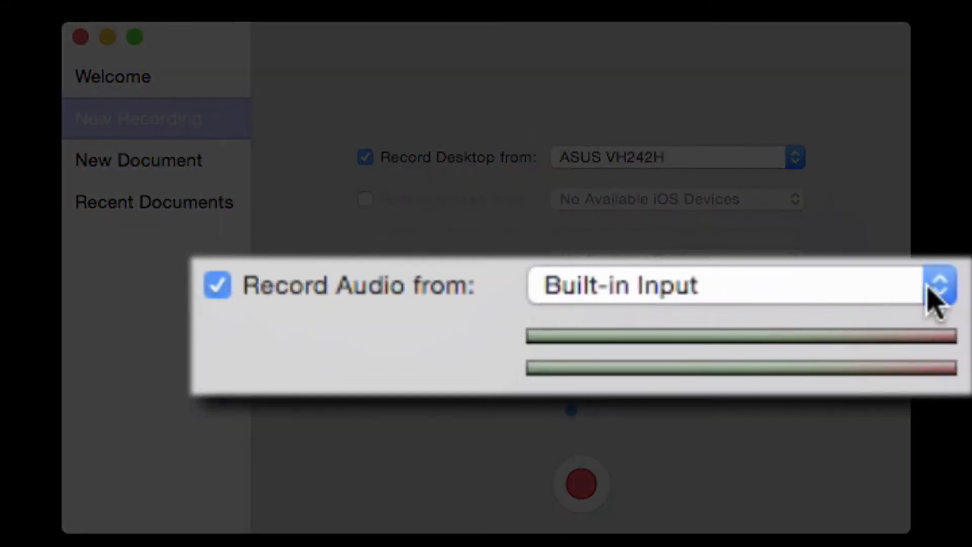
{"action": "left_click", "coordinate": [946, 287]}
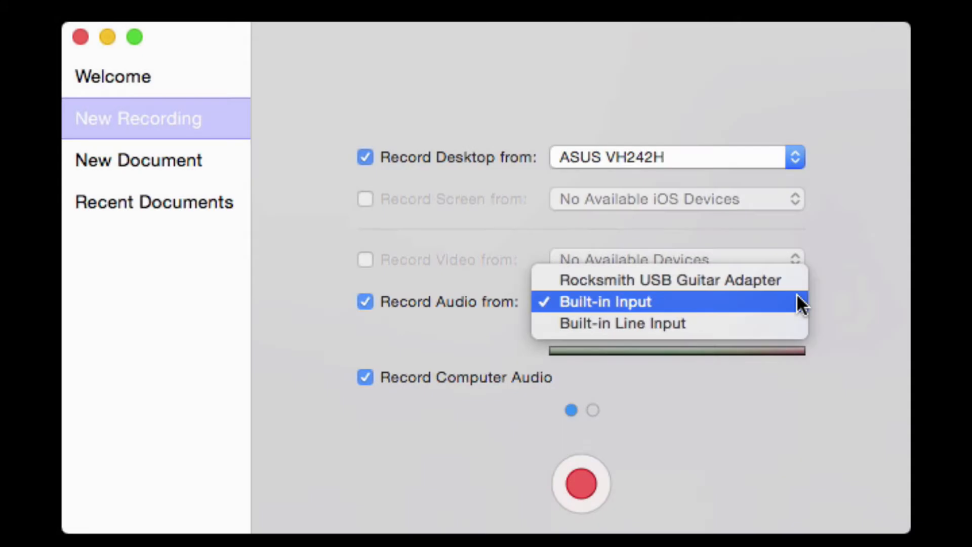
{"action": "left_click", "coordinate": [799, 302]}
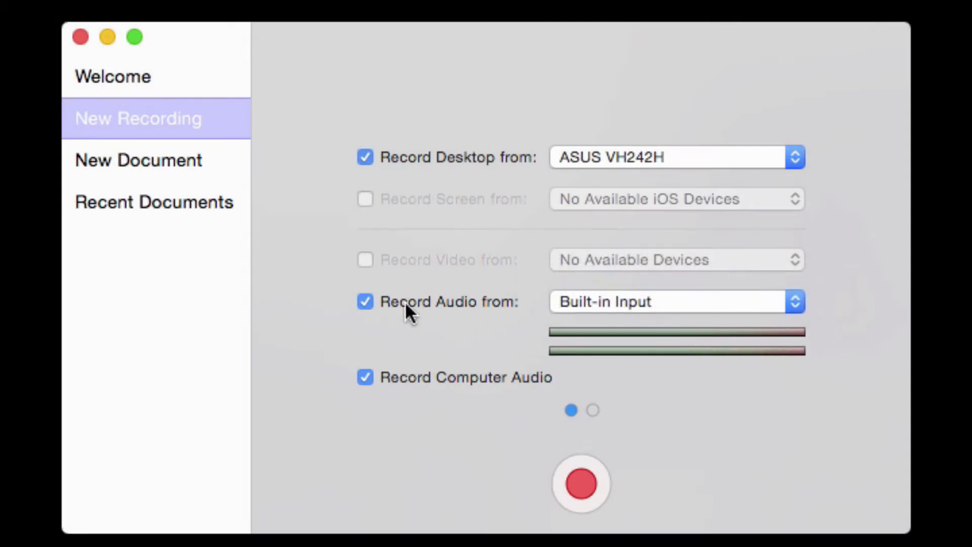
{"action": "left_click", "coordinate": [364, 298]}
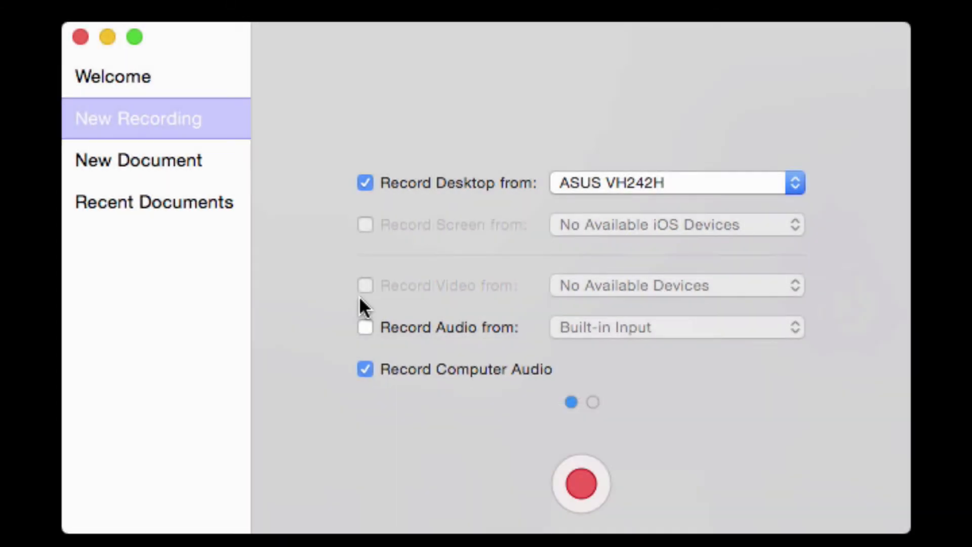
Keep the desktop recording framerate at Automatic in the second page of recording options, and start the recording.
{"action": "left_click", "coordinate": [593, 402]}
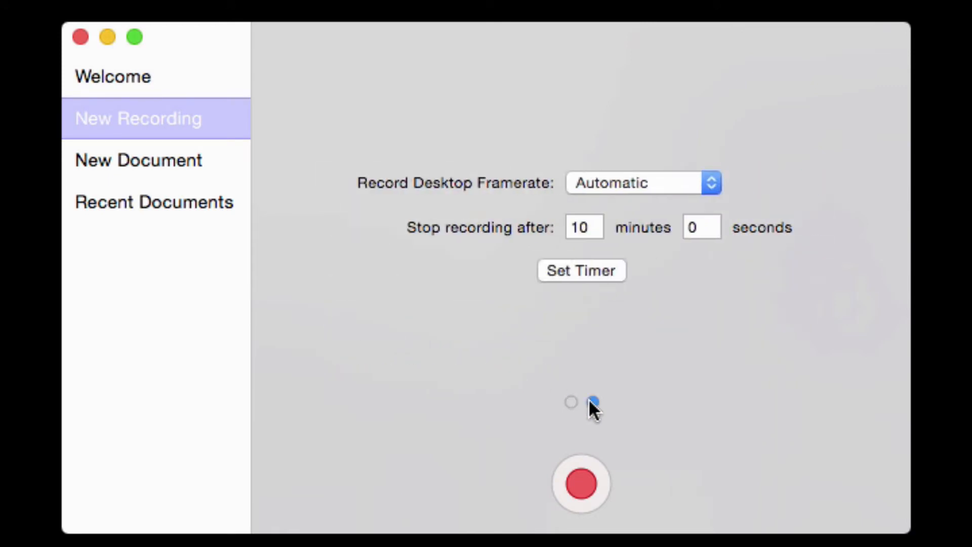
{"action": "left_click", "coordinate": [711, 193]}
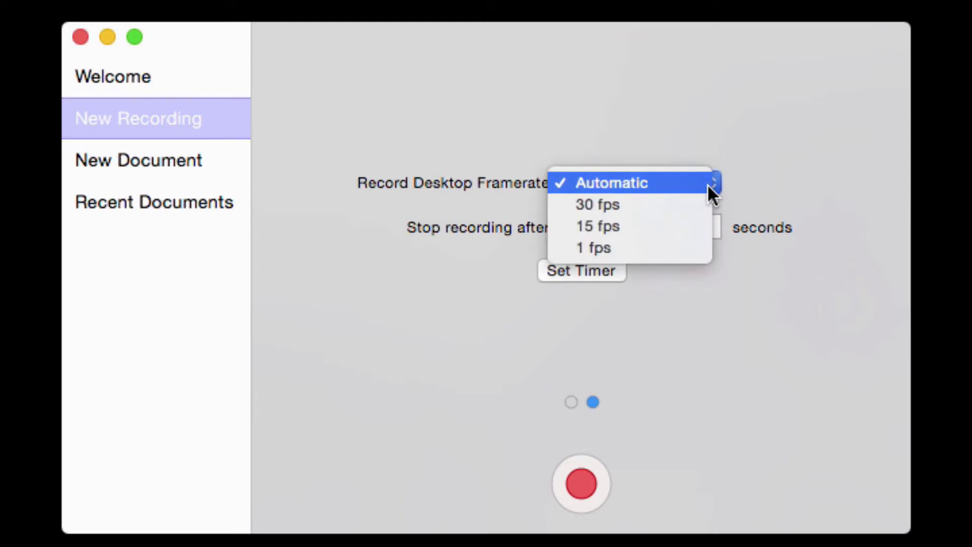
{"action": "left_click", "coordinate": [708, 185]}
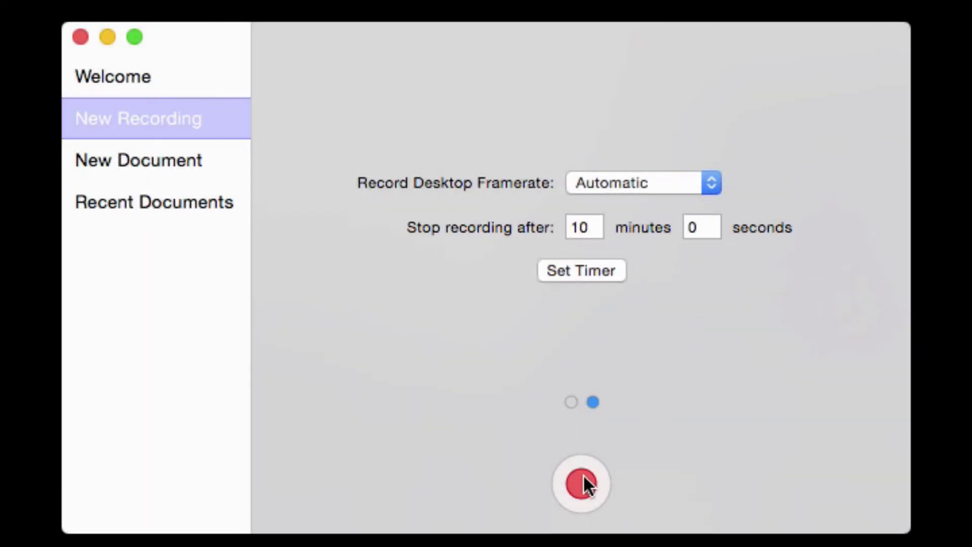
{"action": "left_click", "coordinate": [582, 476]}
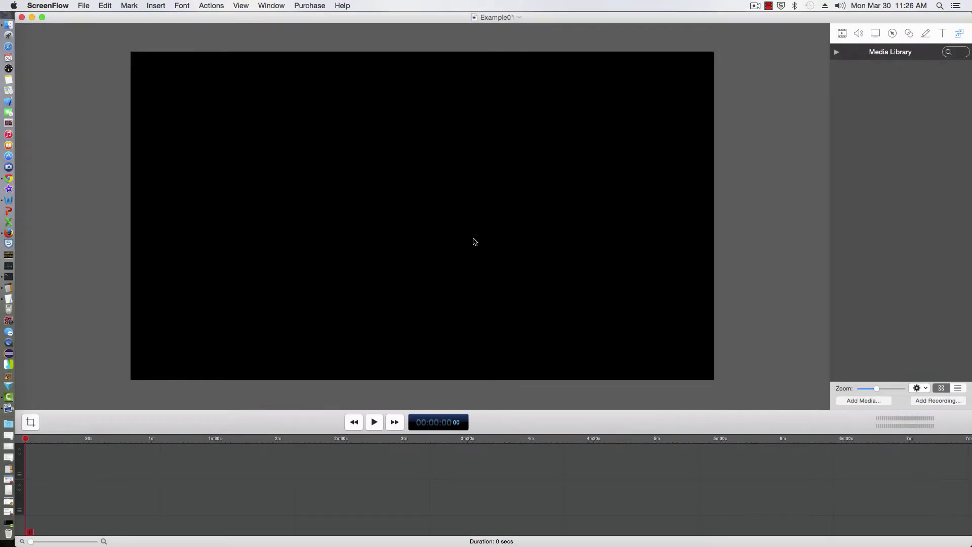
Minimize the Example01 project window and try strikethrough, italic and bold on the Intro paragraph beginning "When doing screencast on a Mac".
{"action": "left_click", "coordinate": [31, 17]}
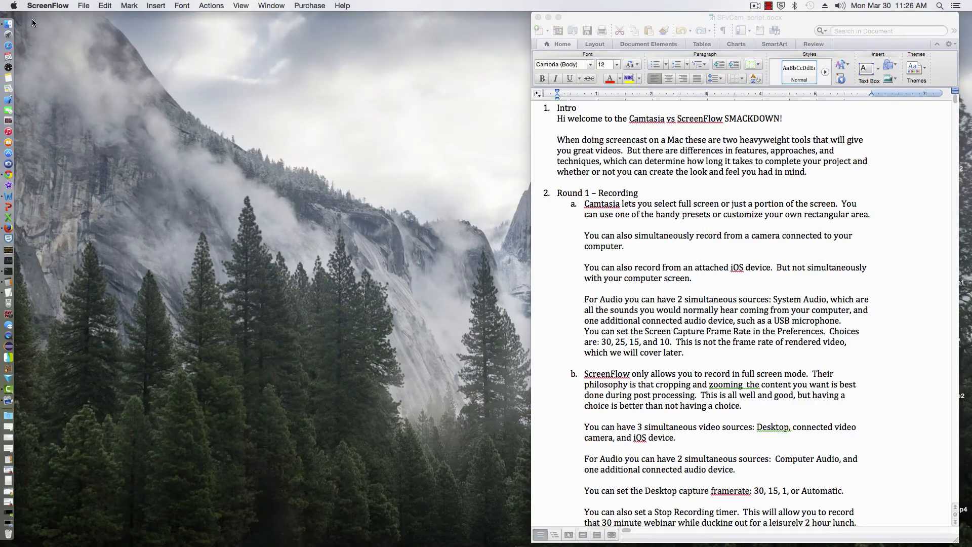
{"action": "left_click_drag", "start_coordinate": [557, 140], "coordinate": [809, 172]}
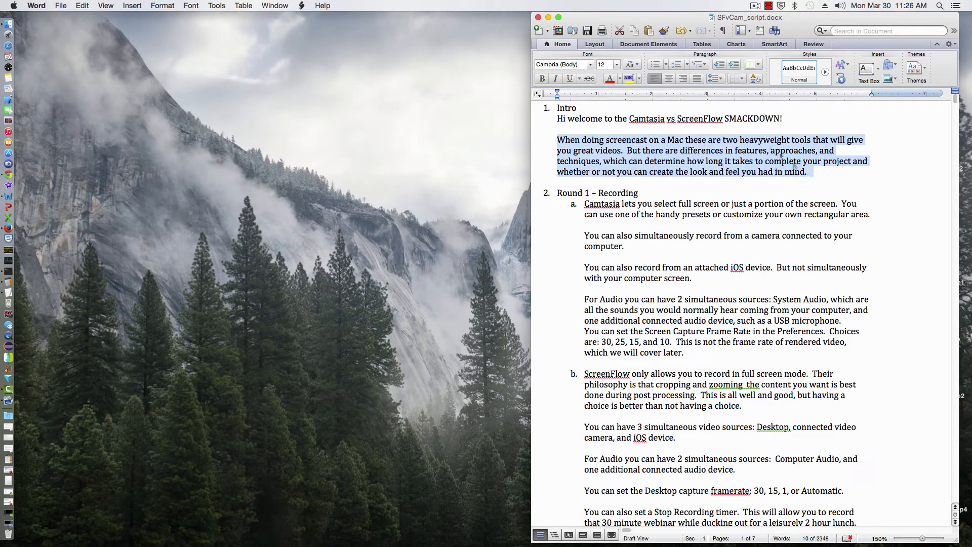
{"action": "left_click", "coordinate": [589, 79]}
{"action": "left_click", "coordinate": [590, 78]}
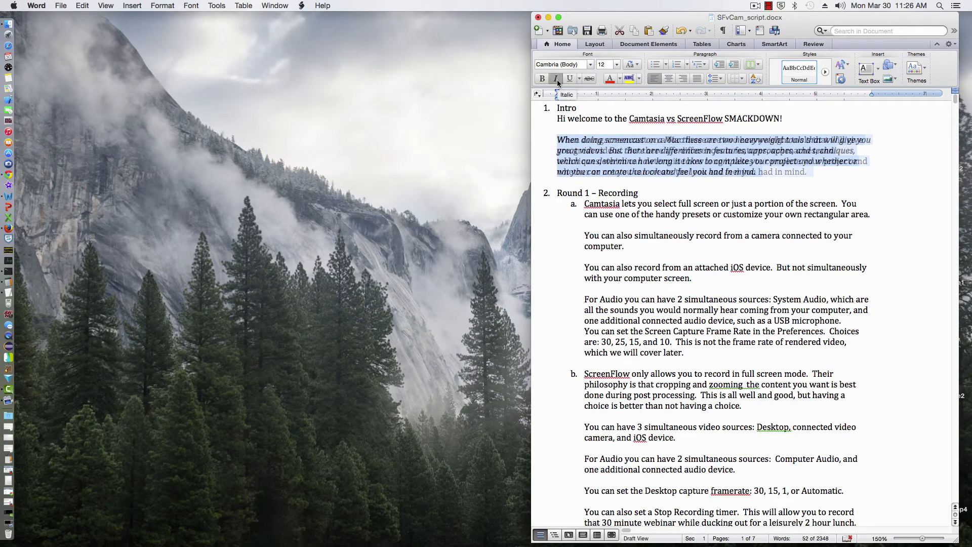
{"action": "left_click", "coordinate": [542, 79]}
{"action": "left_click", "coordinate": [542, 79]}
Look through the available fonts and font sizes for the selected paragraph, keeping the existing choices.
{"action": "left_click", "coordinate": [590, 64]}
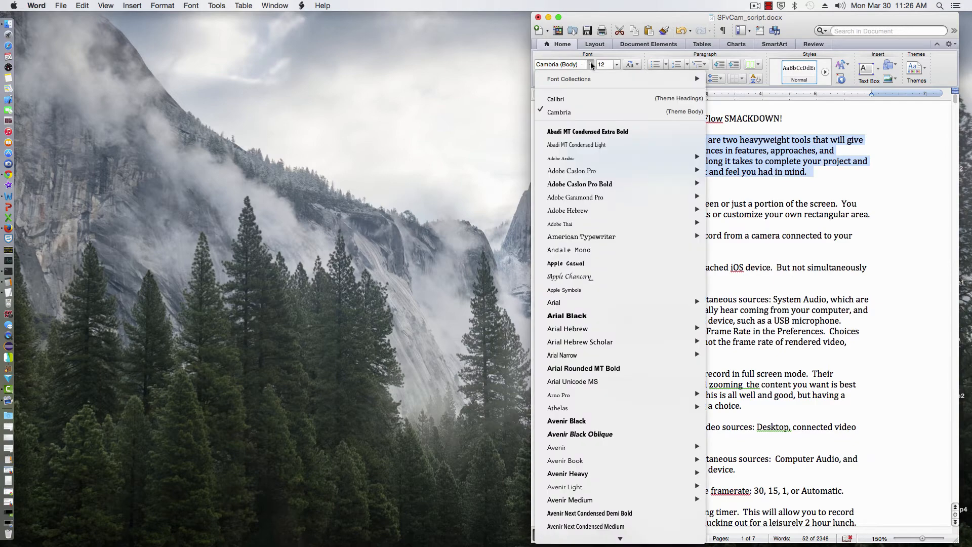
{"action": "left_click", "coordinate": [590, 64]}
{"action": "left_click", "coordinate": [616, 65]}
{"action": "left_click", "coordinate": [616, 65]}
Paste two copies of the selected Intro paragraph below the original, and undo the pastes.
{"action": "key", "text": "super+c"}
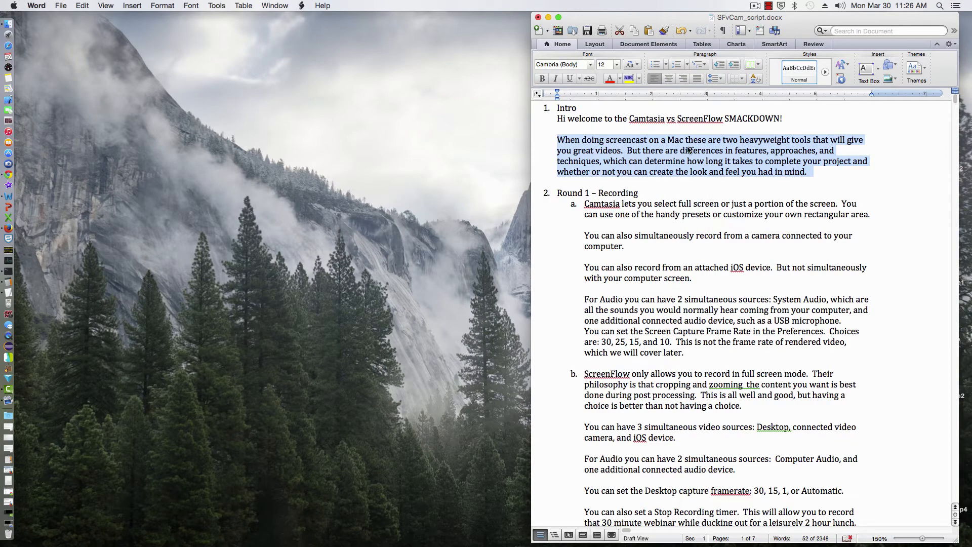
{"action": "key", "text": "Right"}
{"action": "key", "text": "super+v"}
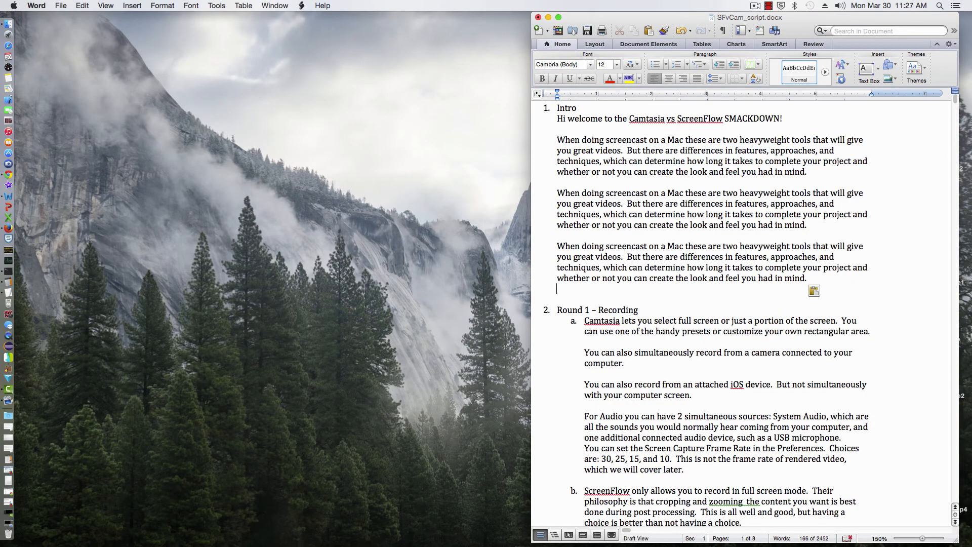
{"action": "key", "text": "super+z"}
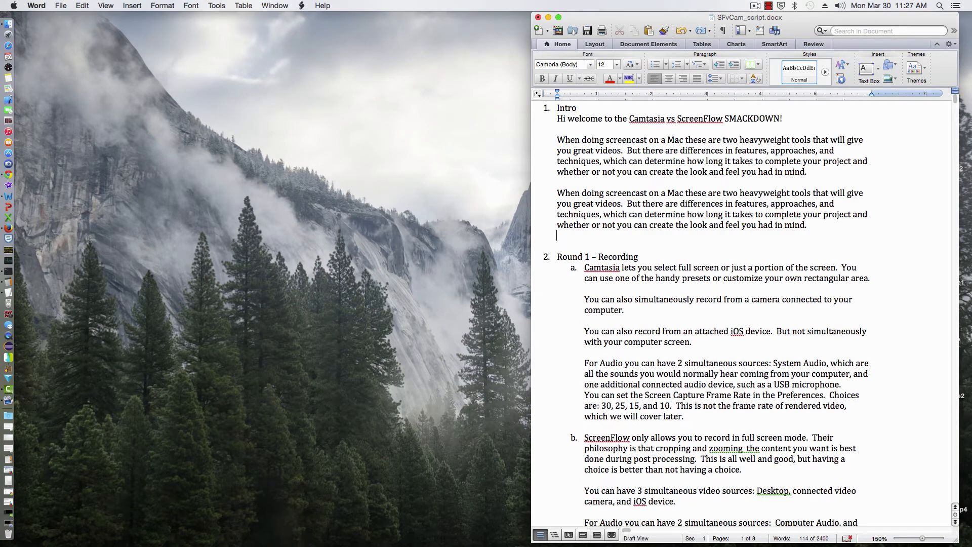
{"action": "key", "text": "Return"}
{"action": "key", "text": "Return"}
{"action": "key", "text": "BackSpace"}
{"action": "key", "text": "BackSpace"}
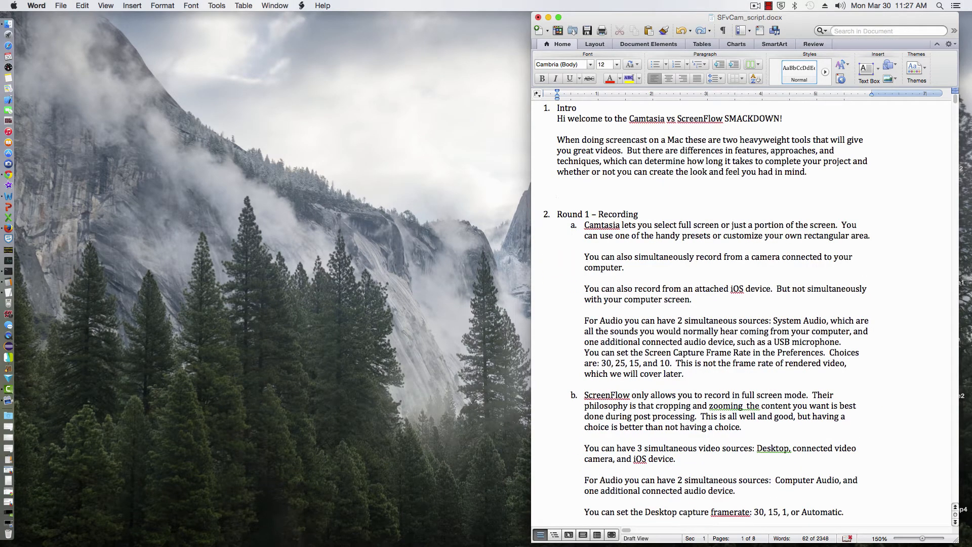
{"action": "key", "text": "super+z"}
Add the text "This is a new line." as a separate line below the Intro paragraph.
{"action": "key", "text": "Return"}
{"action": "key", "text": "Return"}
{"action": "type", "text": "T"}
Stop the ScreenFlow recording and add it to the existing Example01.screenflow document.
{"action": "left_click", "coordinate": [756, 7]}
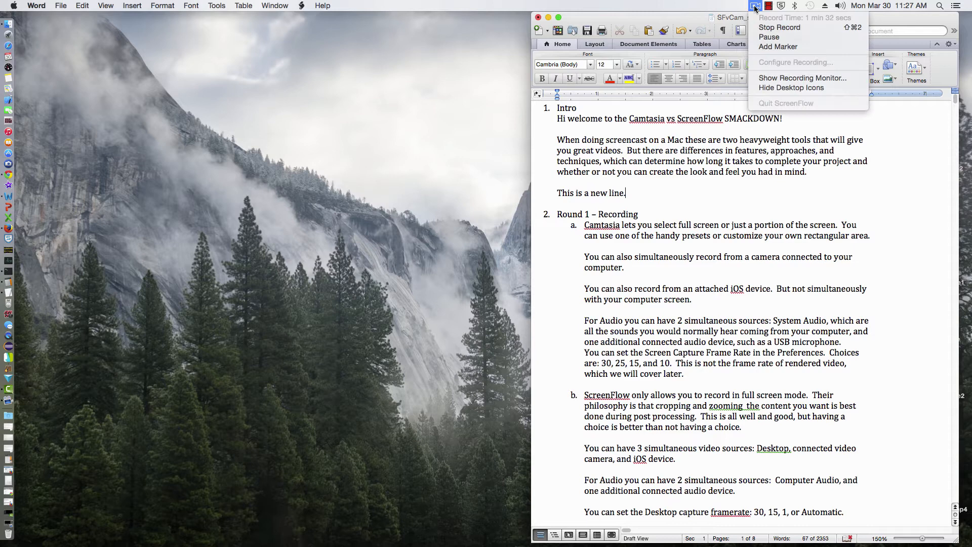
{"action": "left_click", "coordinate": [771, 29]}
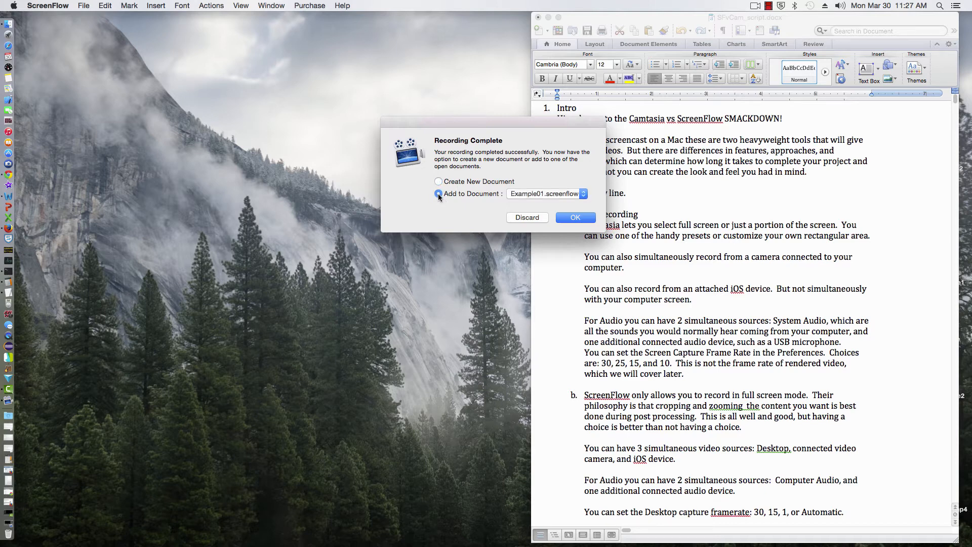
{"action": "left_click", "coordinate": [580, 218]}
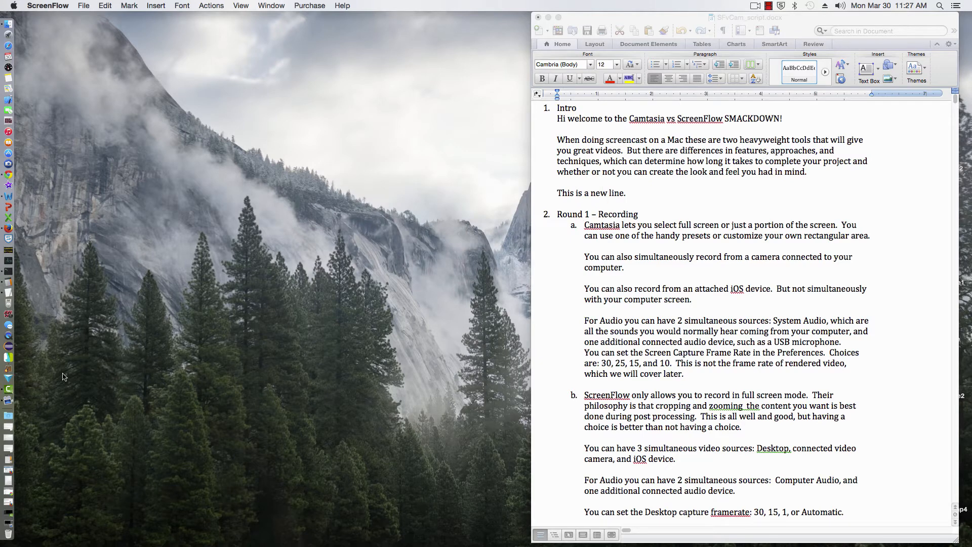
Restore the ScreenFlow project window, place the screen recording at the start of the timeline, and scrub through its opening.
{"action": "left_click", "coordinate": [12, 404]}
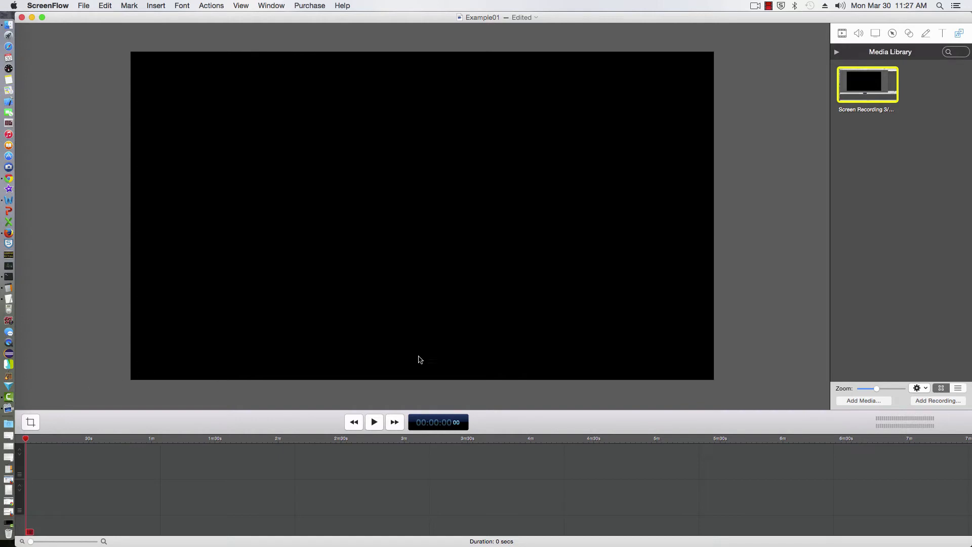
{"action": "left_click_drag", "start_coordinate": [861, 96], "coordinate": [94, 507]}
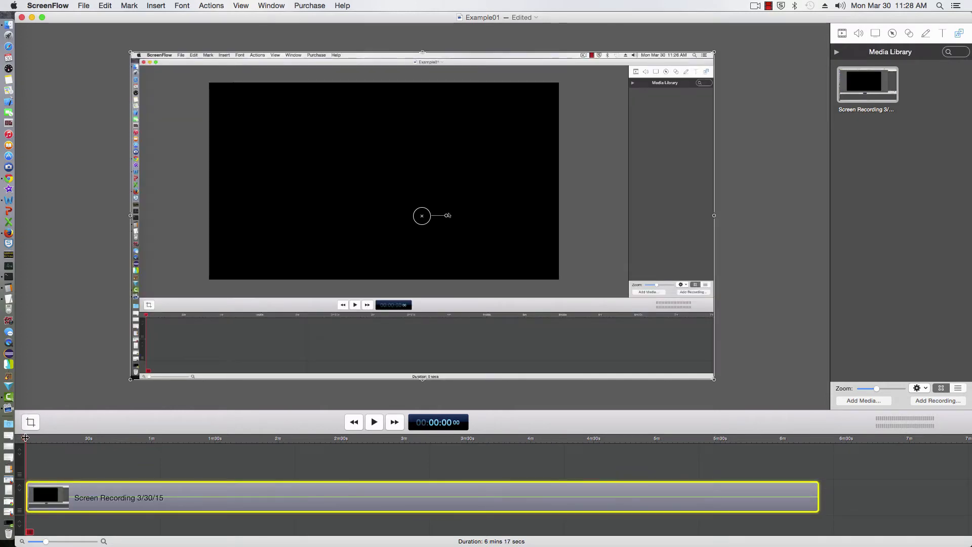
{"action": "left_click_drag", "start_coordinate": [25, 439], "coordinate": [49, 440]}
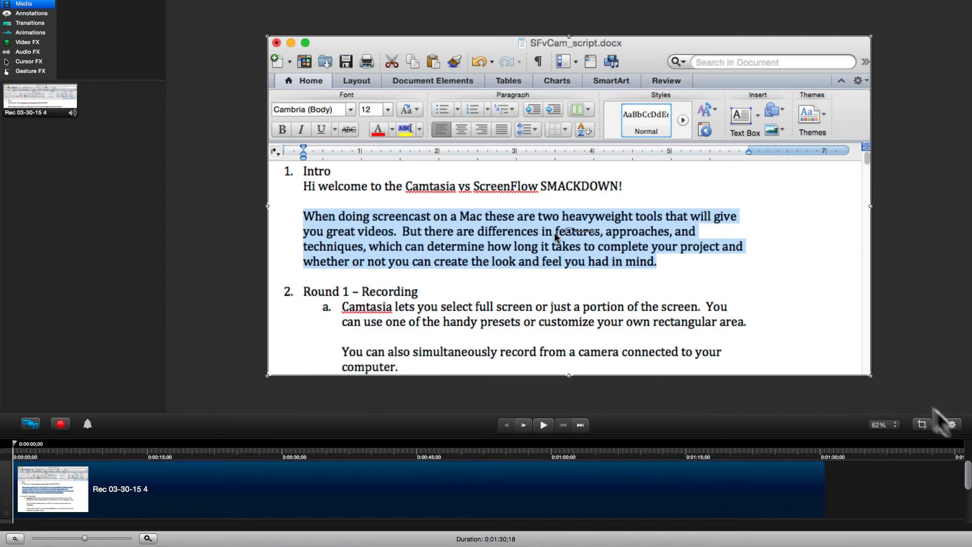
Show the cursor properties of the Rec 03-30-15 4 clip in Camtasia, try a cursor scale of 500%, and reset the scale.
{"action": "left_click", "coordinate": [952, 424]}
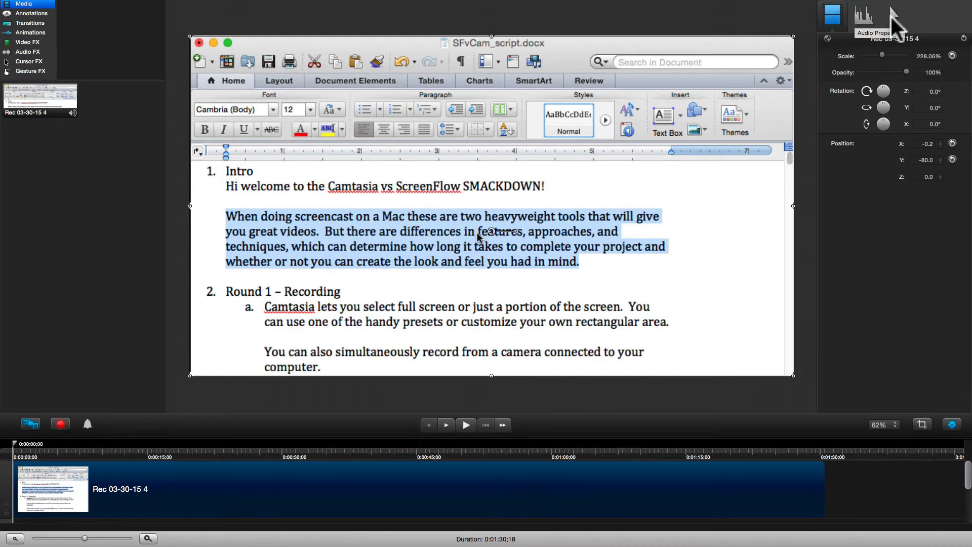
{"action": "left_click", "coordinate": [892, 15]}
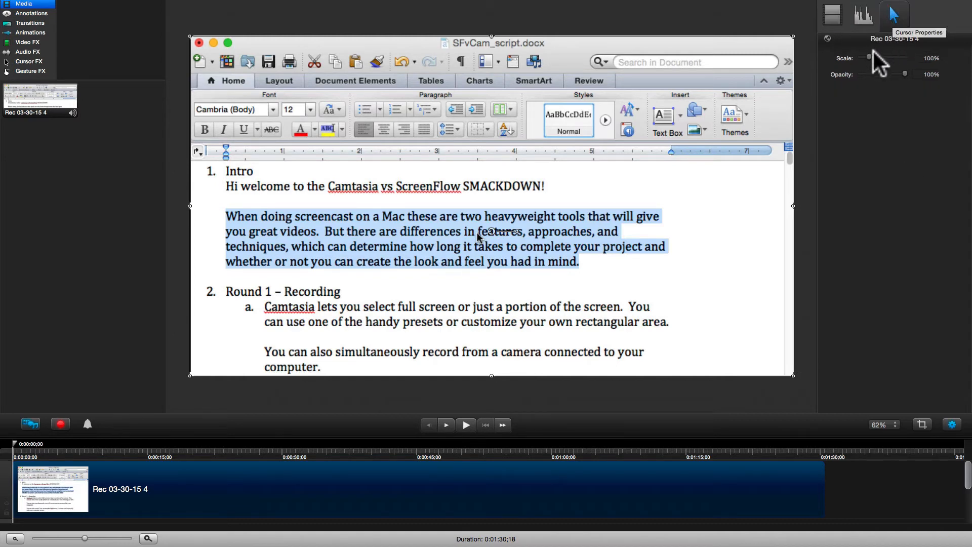
{"action": "left_click_drag", "start_coordinate": [870, 58], "coordinate": [906, 74]}
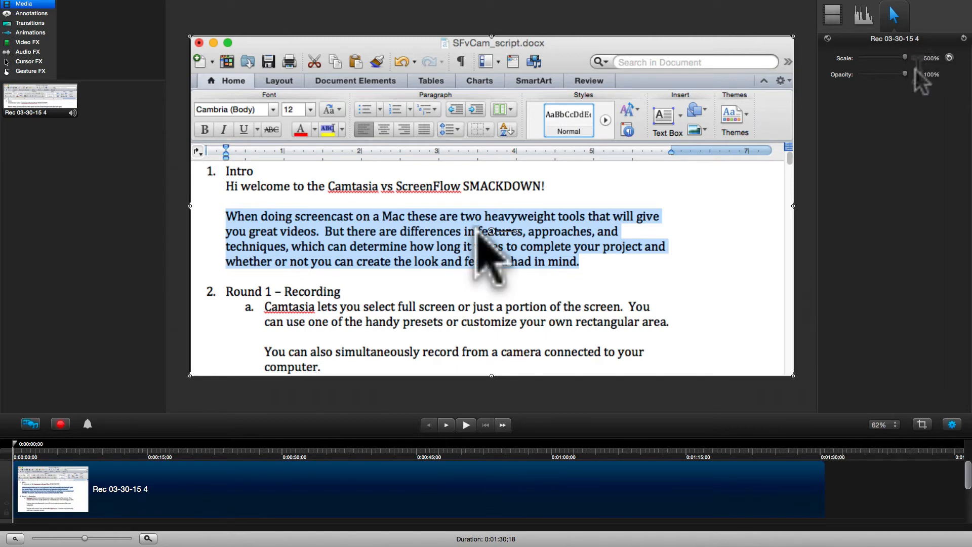
{"action": "left_click", "coordinate": [948, 56]}
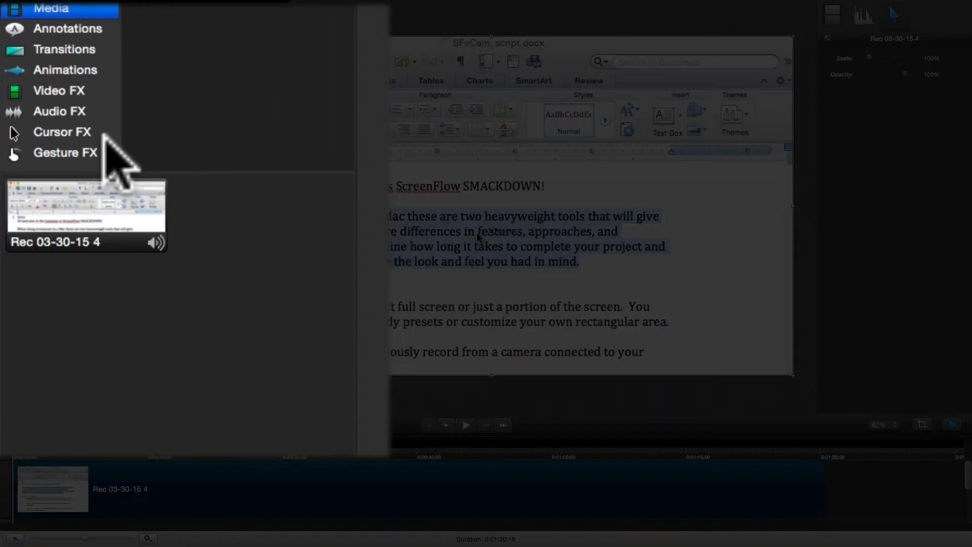
Apply the Cursor Highlight effect to the Rec 03-30-15 4 clip on the timeline.
{"action": "left_click", "coordinate": [71, 131]}
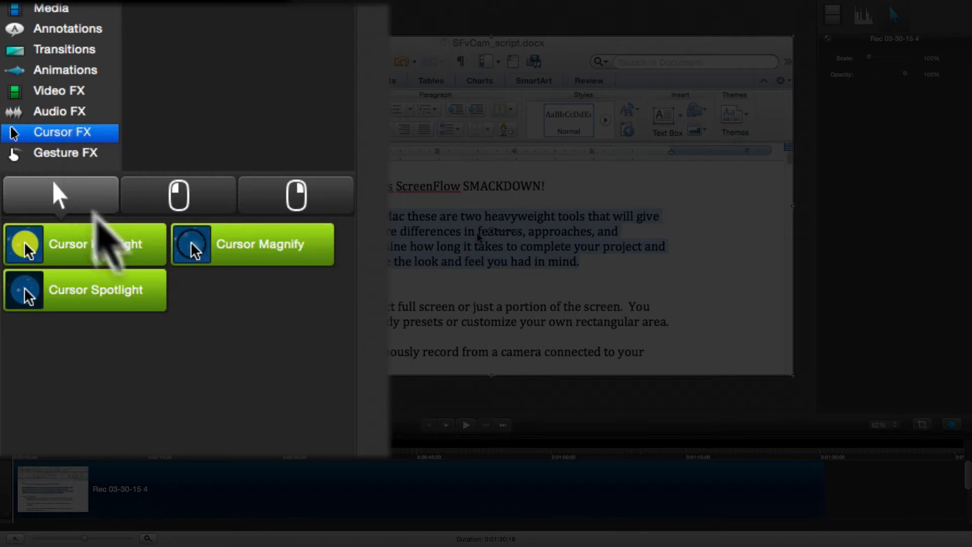
{"action": "mouse_move", "coordinate": [111, 248]}
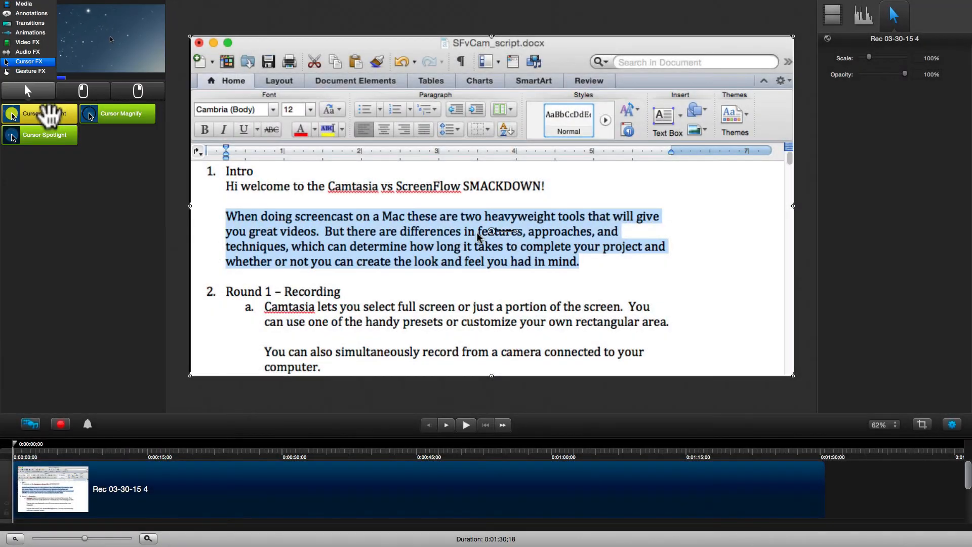
{"action": "left_click_drag", "start_coordinate": [111, 248], "coordinate": [278, 504]}
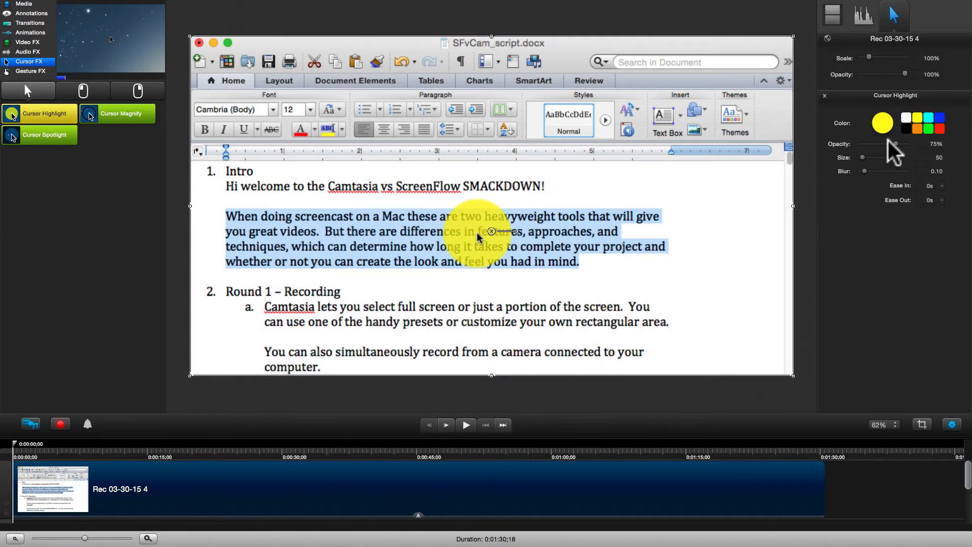
Try an opacity of 83% and a size of 168 for the Cursor Highlight, and reset both to their defaults.
{"action": "left_click_drag", "start_coordinate": [895, 144], "coordinate": [943, 175]}
{"action": "left_click", "coordinate": [955, 170]}
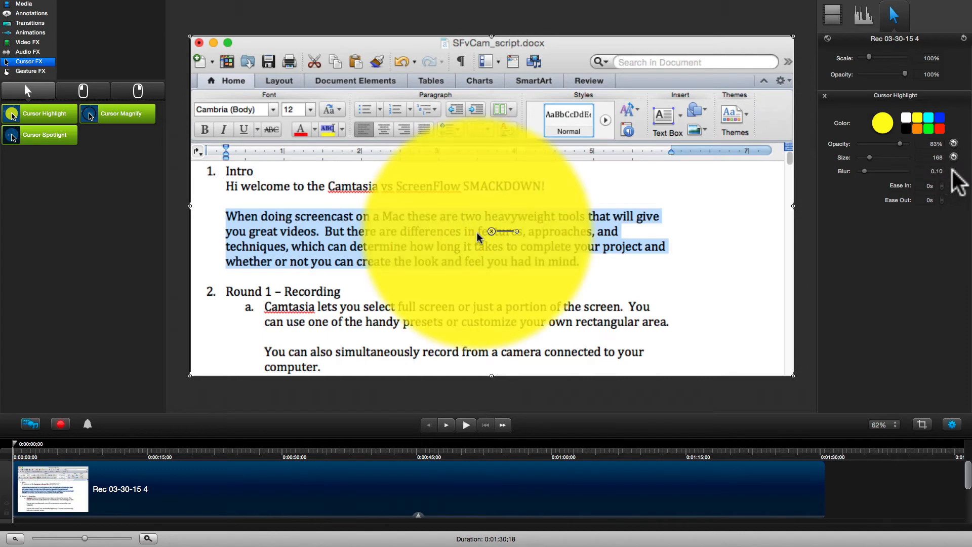
{"action": "left_click", "coordinate": [954, 157]}
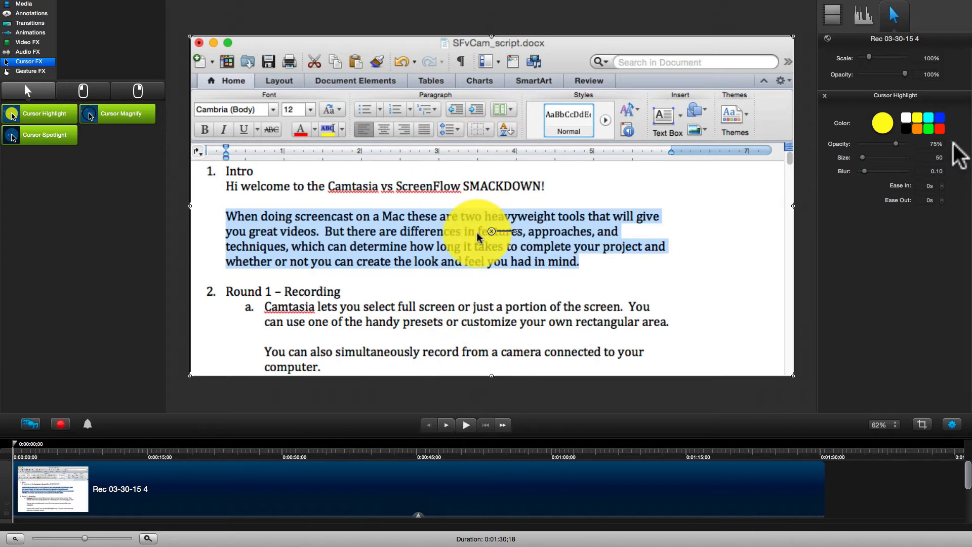
Play the opening of the clip to preview the highlighted cursor, and return the playhead to the beginning.
{"action": "left_click", "coordinate": [466, 425]}
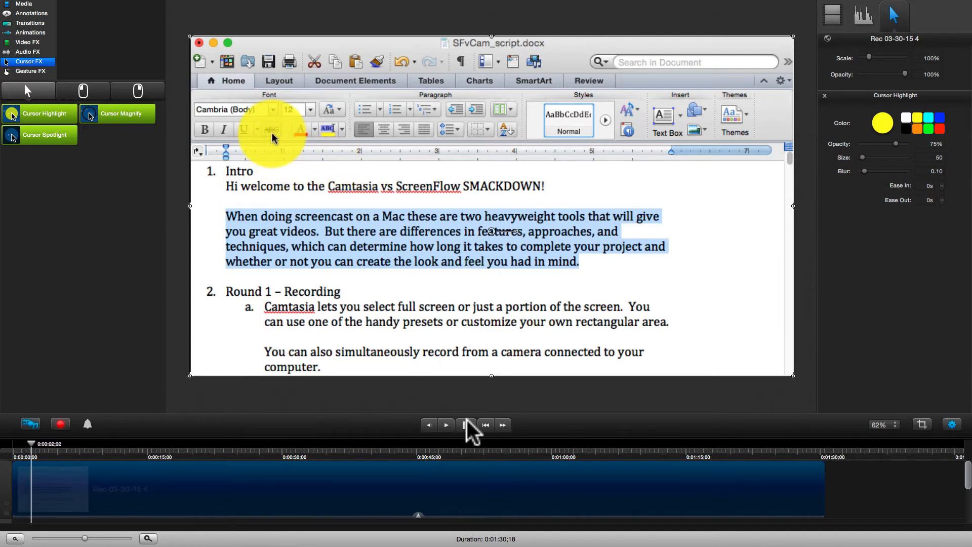
{"action": "left_click", "coordinate": [467, 424]}
{"action": "left_click", "coordinate": [485, 425]}
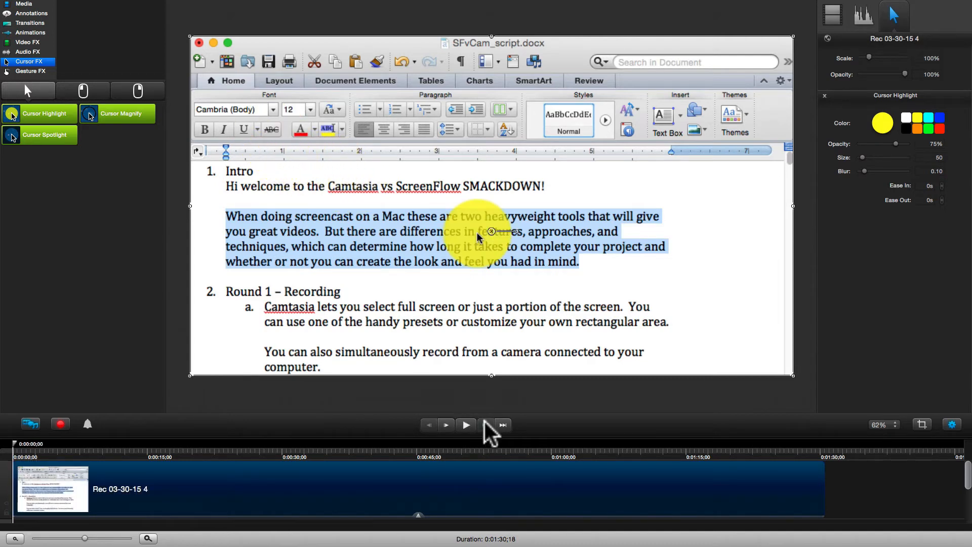
Apply the Cursor Spotlight effect to the clip and remove the Cursor Highlight effect.
{"action": "left_click", "coordinate": [39, 136]}
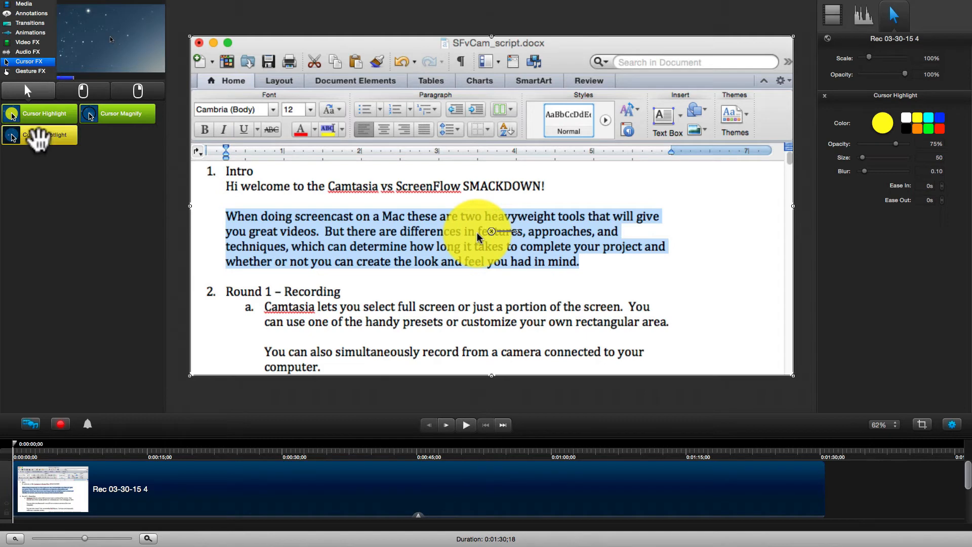
{"action": "left_click_drag", "start_coordinate": [37, 136], "coordinate": [282, 498]}
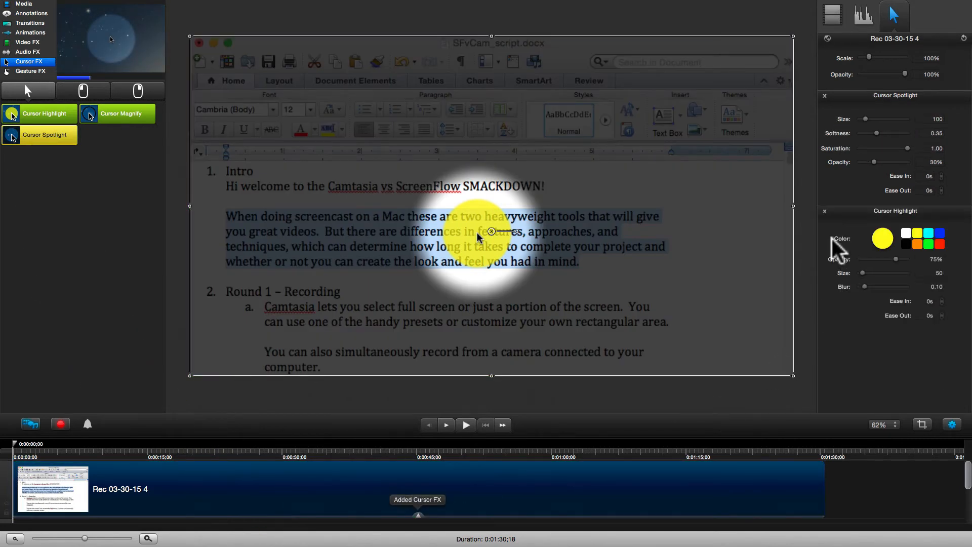
{"action": "left_click", "coordinate": [824, 211]}
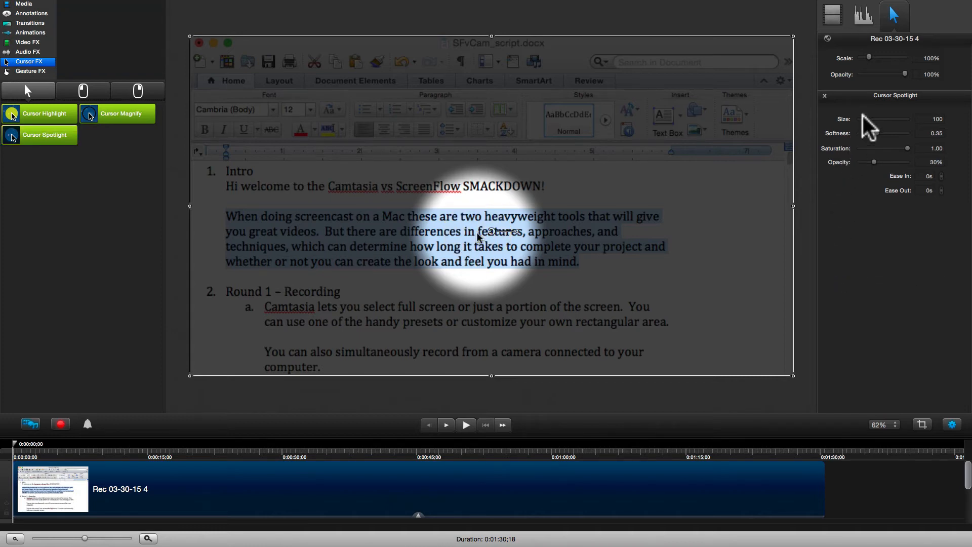
Set the Cursor Spotlight size to 43, softness to 0.17 and opacity to 43%, and preview it in playback.
{"action": "left_click_drag", "start_coordinate": [866, 117], "coordinate": [839, 142]}
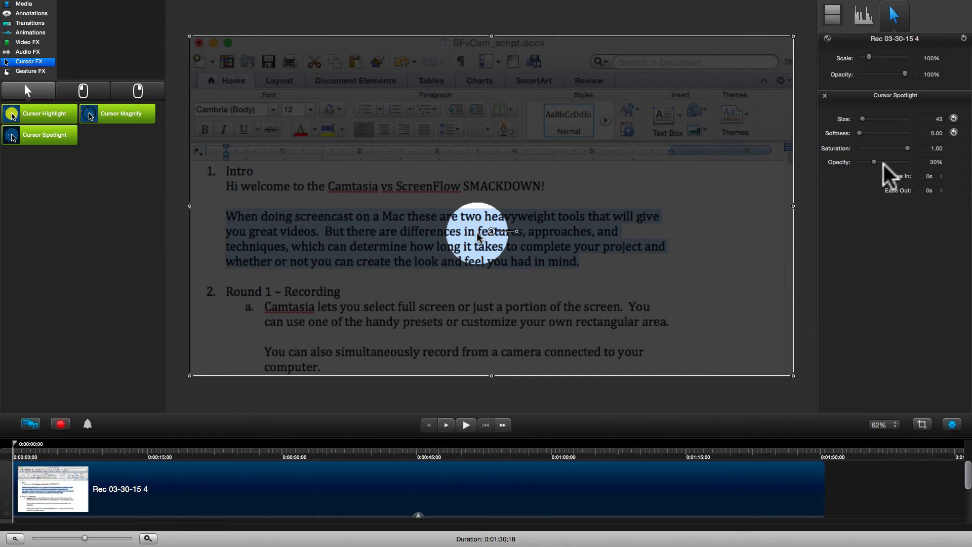
{"action": "left_click_drag", "start_coordinate": [907, 149], "coordinate": [868, 133]}
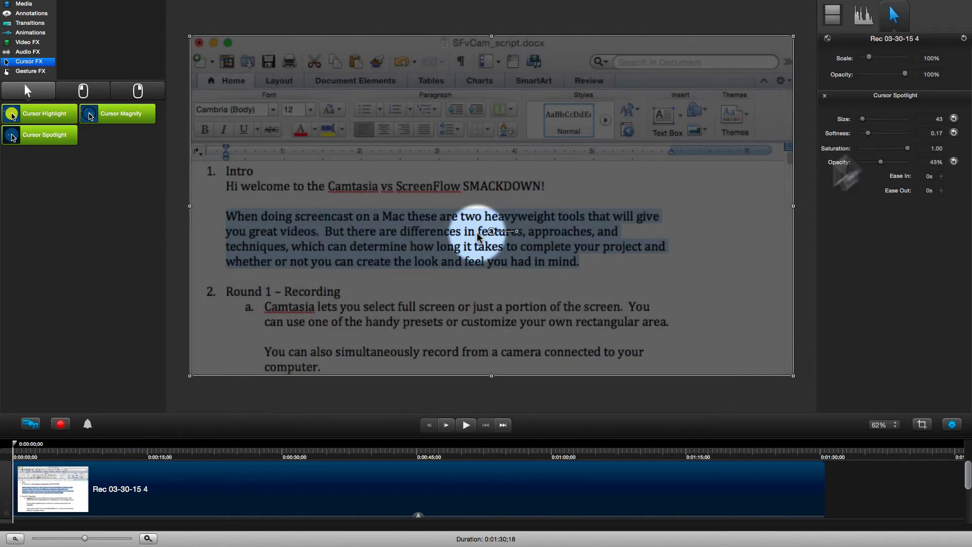
{"action": "left_click", "coordinate": [466, 425]}
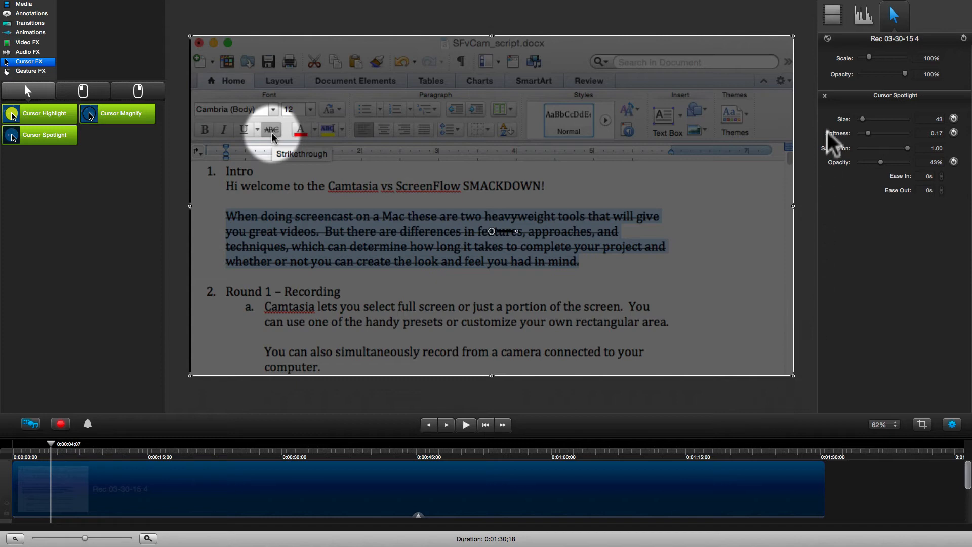
Replace the Cursor Spotlight with the Cursor Magnify effect, and set its size to 36 and shadow to 9.
{"action": "left_click", "coordinate": [824, 96]}
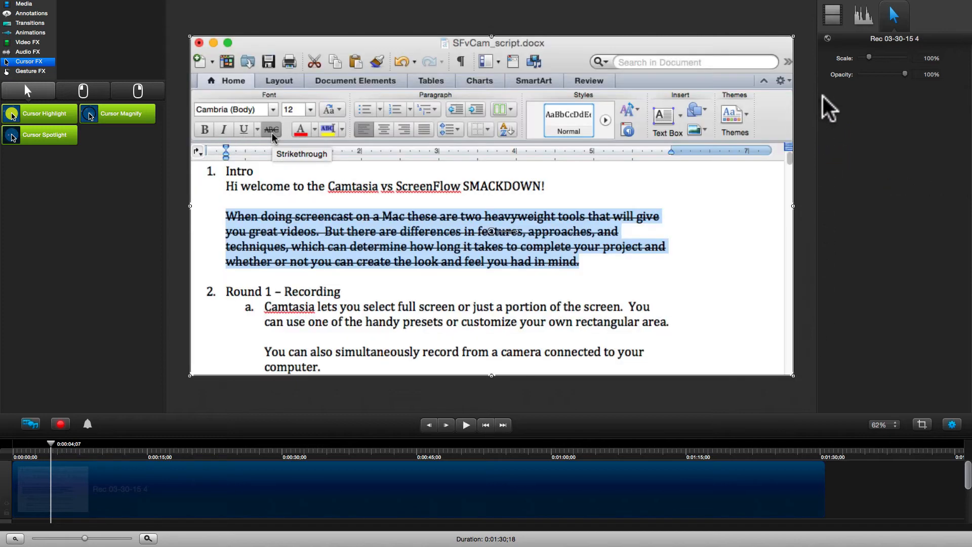
{"action": "mouse_move", "coordinate": [125, 110]}
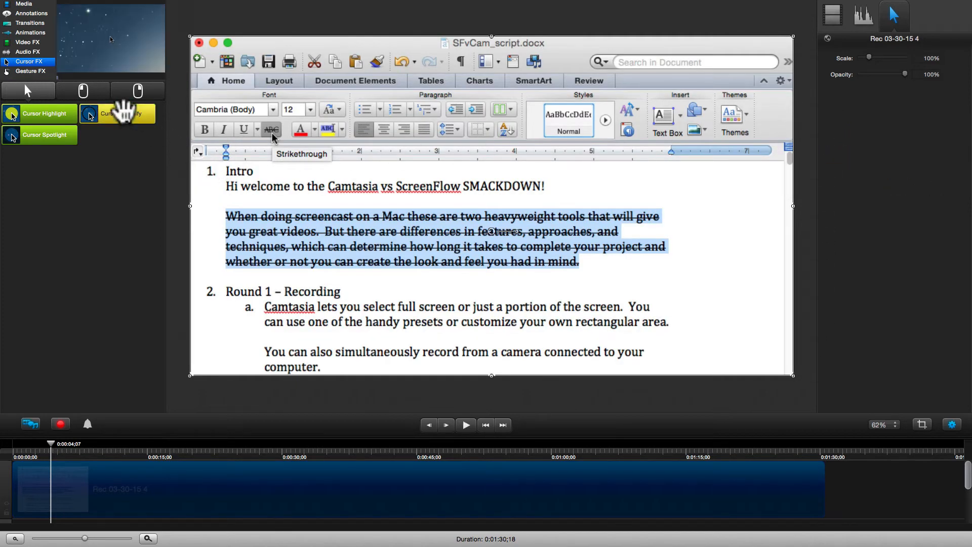
{"action": "mouse_move", "coordinate": [124, 110]}
{"action": "left_mouse_down"}
{"action": "mouse_move", "coordinate": [152, 235]}
{"action": "mouse_move", "coordinate": [262, 465]}
{"action": "mouse_move", "coordinate": [324, 496]}
{"action": "left_mouse_up"}
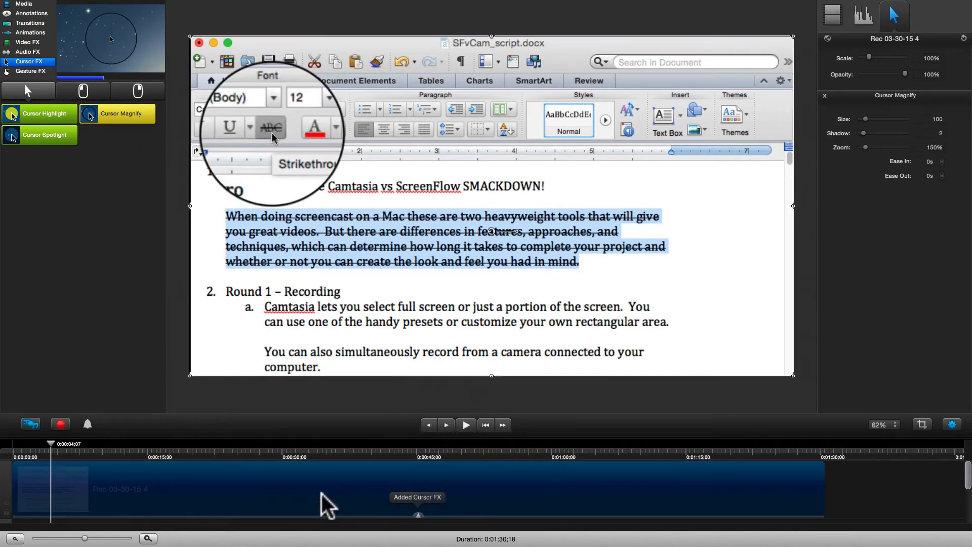
{"action": "left_click_drag", "start_coordinate": [867, 115], "coordinate": [876, 132]}
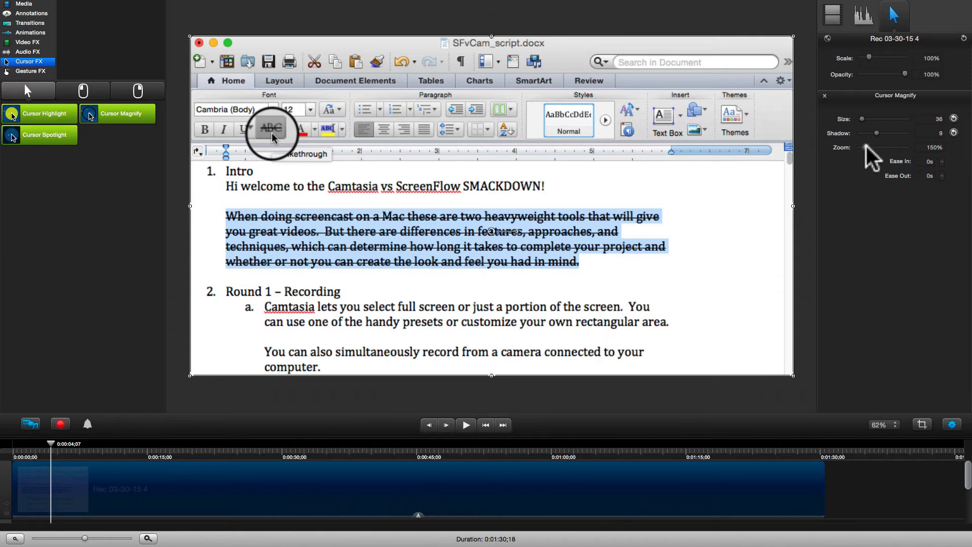
Set the Cursor Magnify zoom to 268% and size to 80, and preview it from the beginning of the clip.
{"action": "left_click_drag", "start_coordinate": [865, 147], "coordinate": [866, 119]}
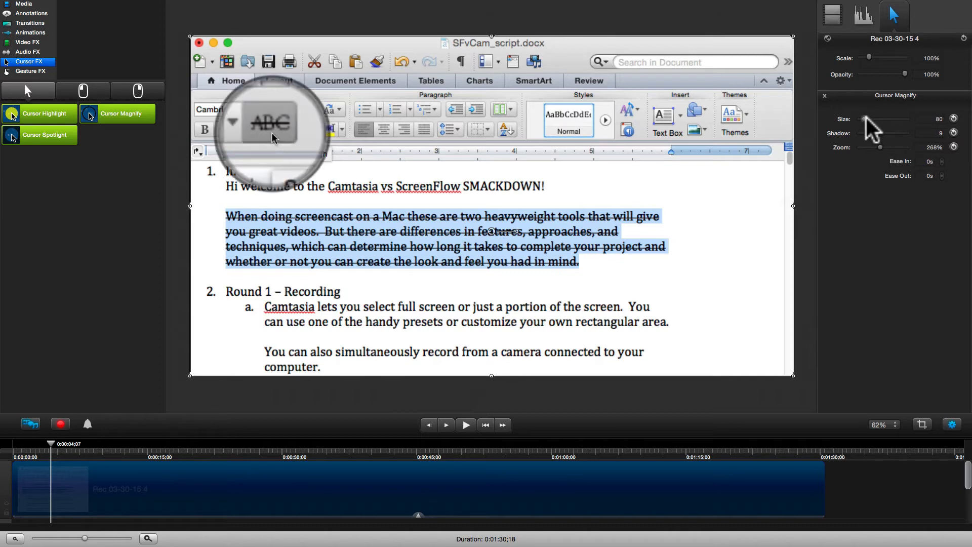
{"action": "left_click", "coordinate": [487, 425]}
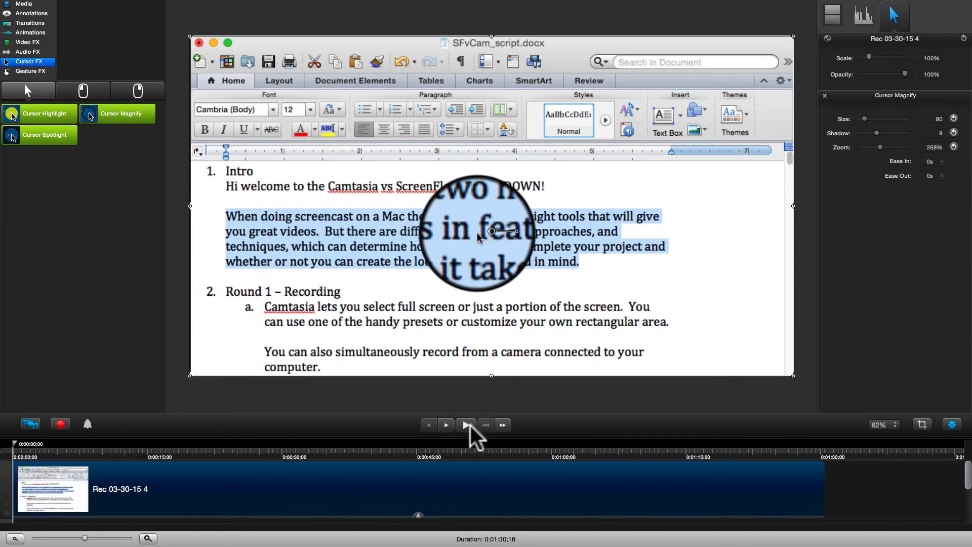
{"action": "left_click", "coordinate": [467, 426]}
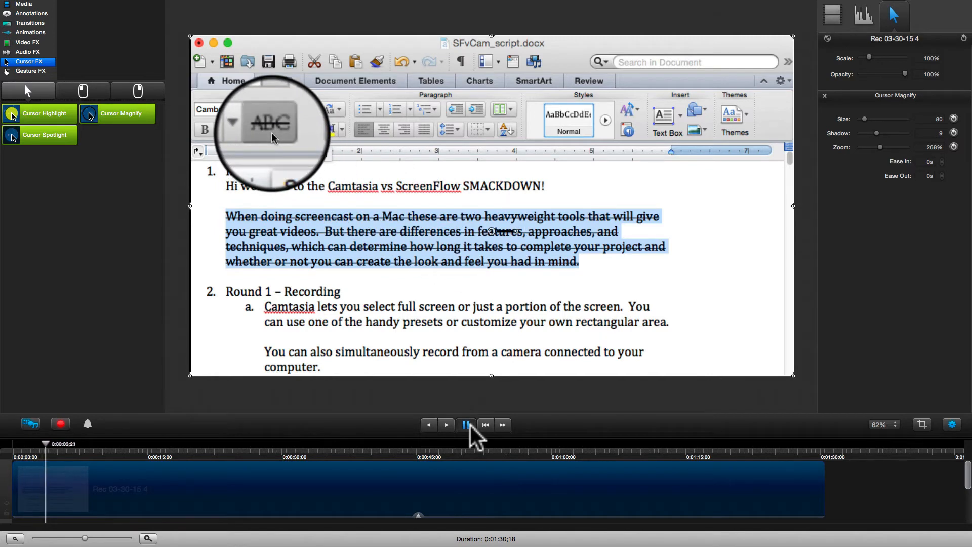
{"action": "left_click", "coordinate": [466, 425]}
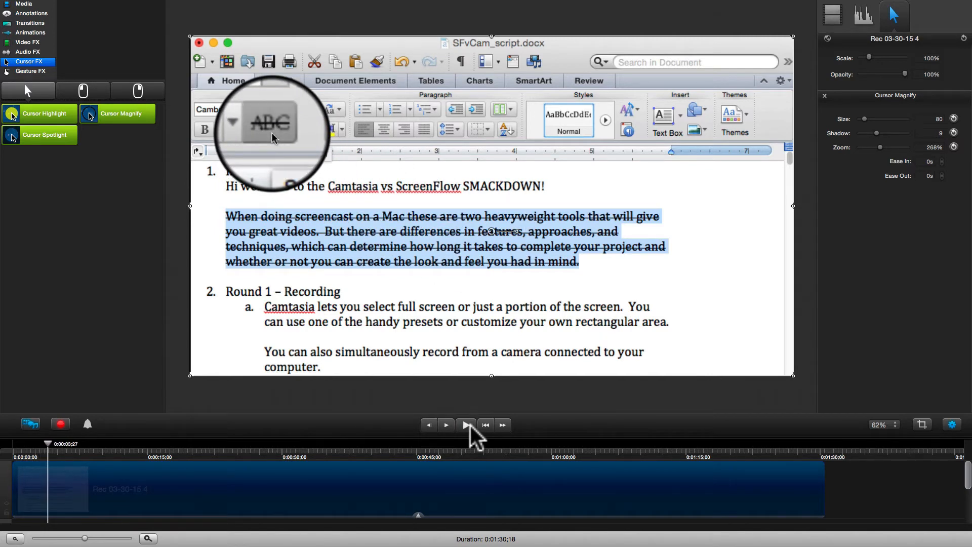
Replace the Cursor Magnify effect on the clip with Left Click Rings, and move the playhead to 0:00:05;00.
{"action": "left_click", "coordinate": [826, 96]}
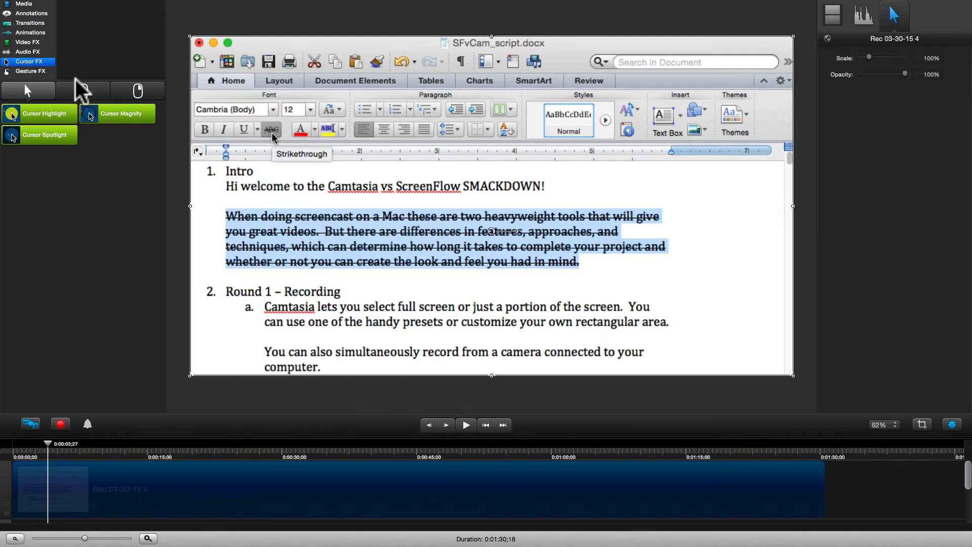
{"action": "left_click", "coordinate": [83, 91]}
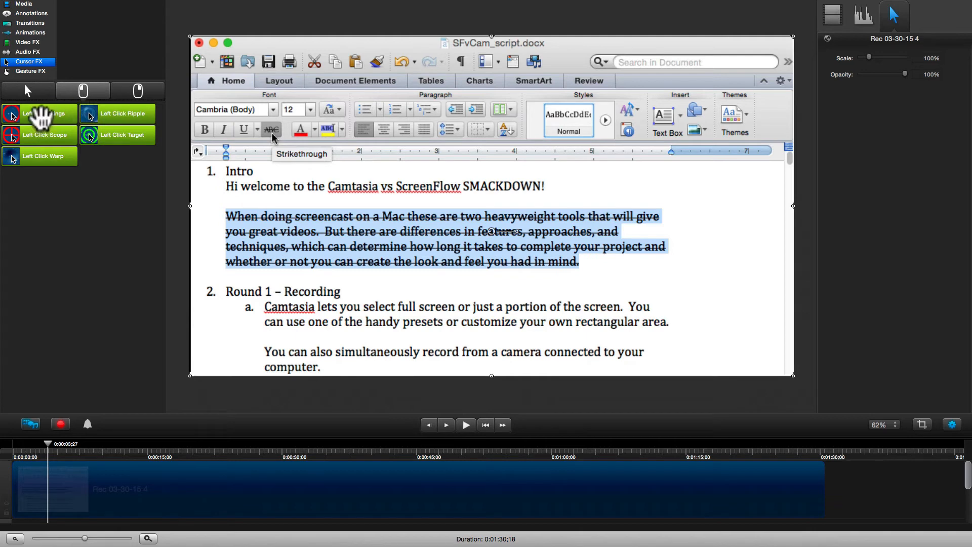
{"action": "mouse_move", "coordinate": [40, 118]}
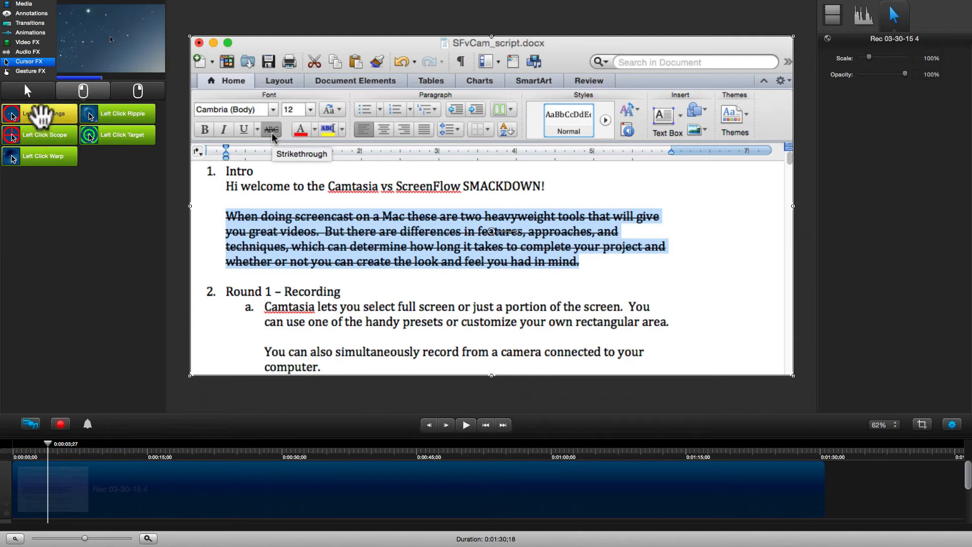
{"action": "left_click_drag", "start_coordinate": [45, 136], "coordinate": [282, 512]}
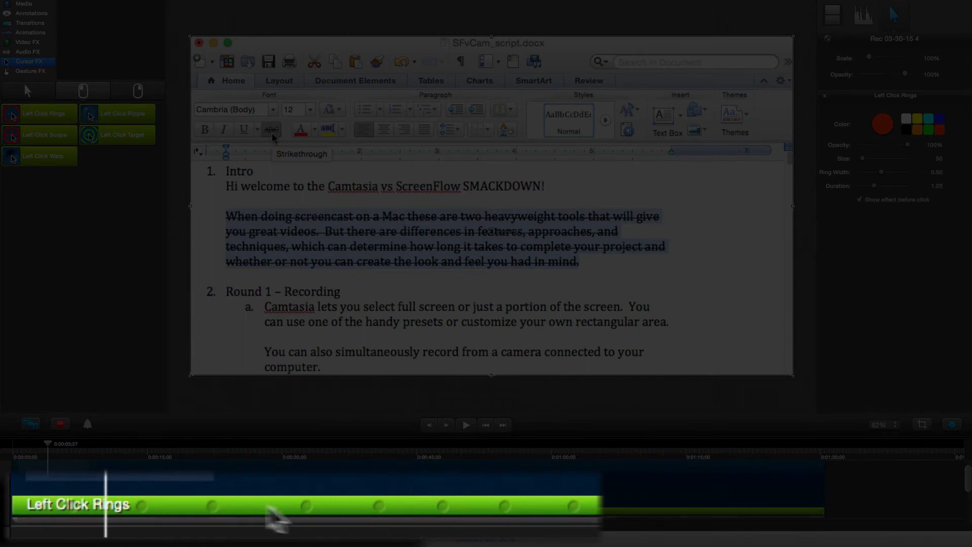
{"action": "left_click_drag", "start_coordinate": [46, 441], "coordinate": [56, 440]}
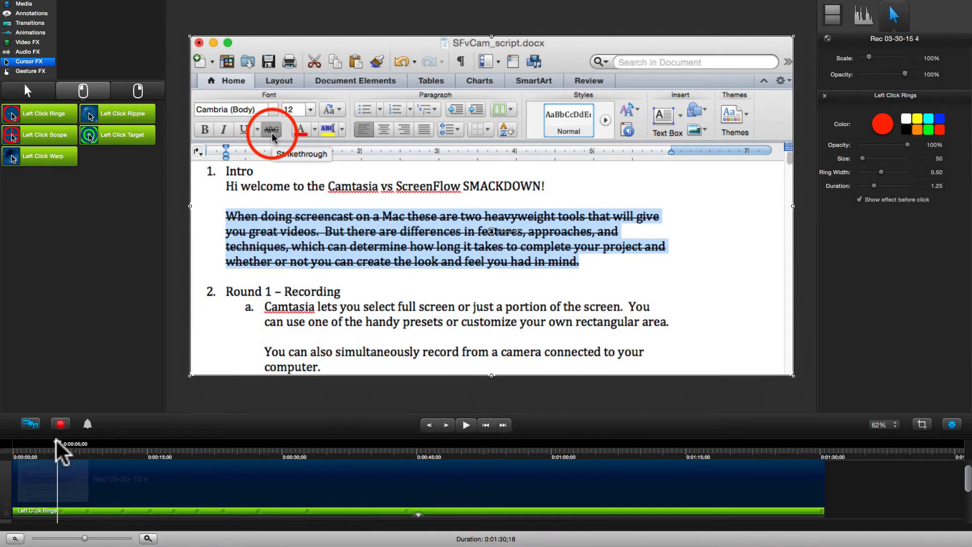
Preview the Left Click Rings effect in playback with Show effect before click turned on, and again with it turned off.
{"action": "left_click", "coordinate": [468, 424]}
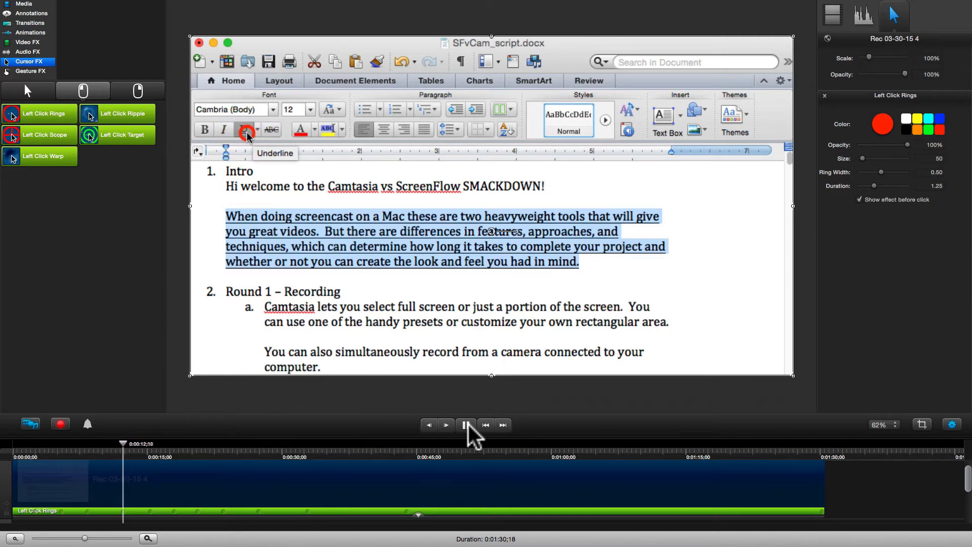
{"action": "left_click", "coordinate": [466, 425]}
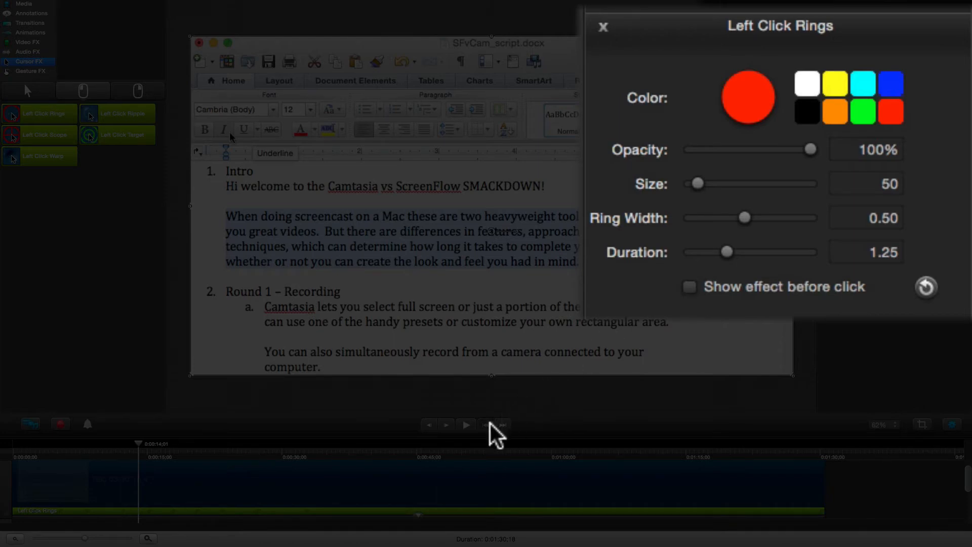
{"action": "left_click", "coordinate": [466, 425]}
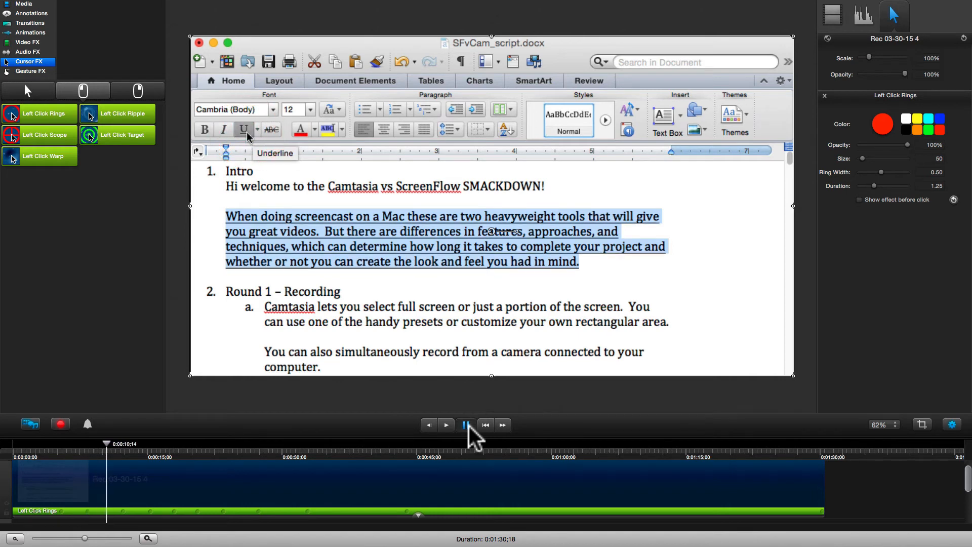
{"action": "left_click", "coordinate": [467, 425]}
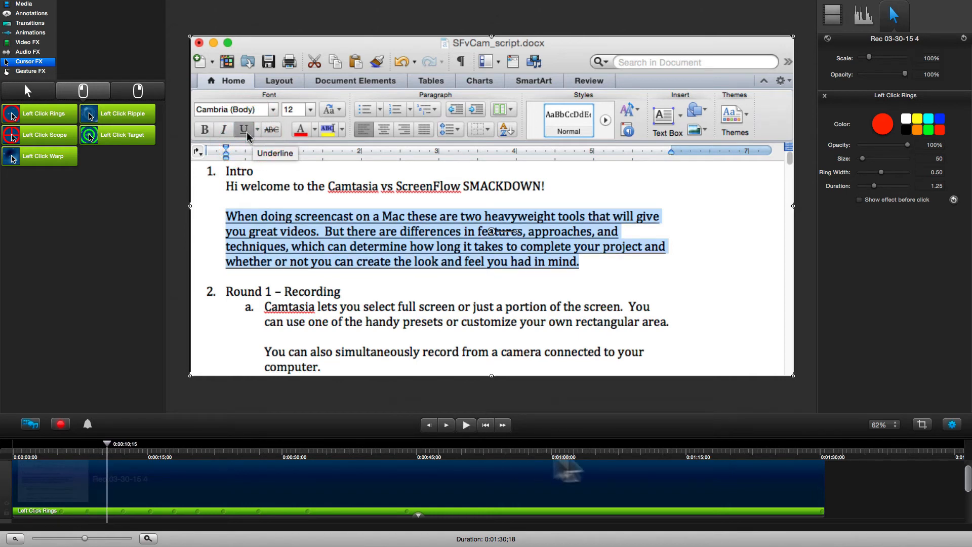
Replace the Left Click Rings effect with Left Click Scope, and show the clip's applied effects on the timeline.
{"action": "left_click", "coordinate": [825, 96]}
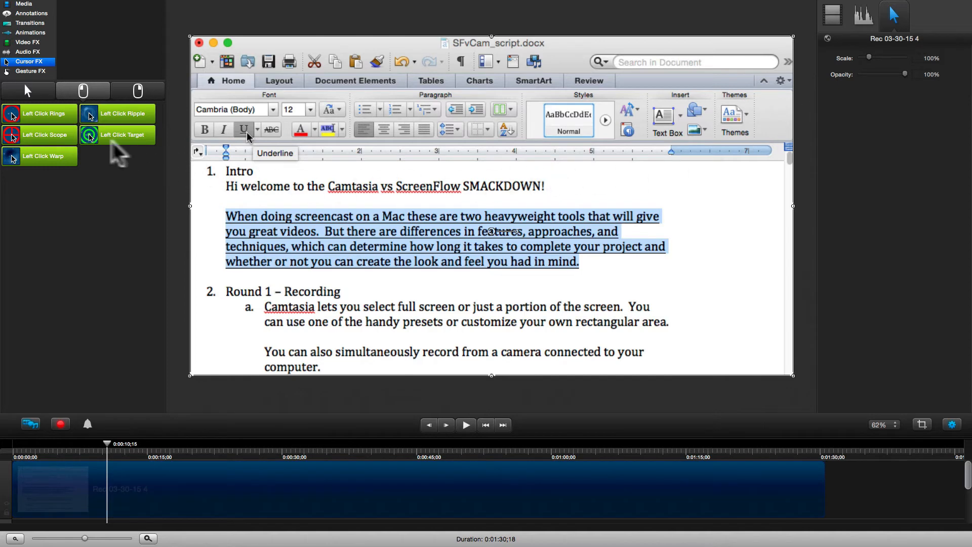
{"action": "mouse_move", "coordinate": [54, 136]}
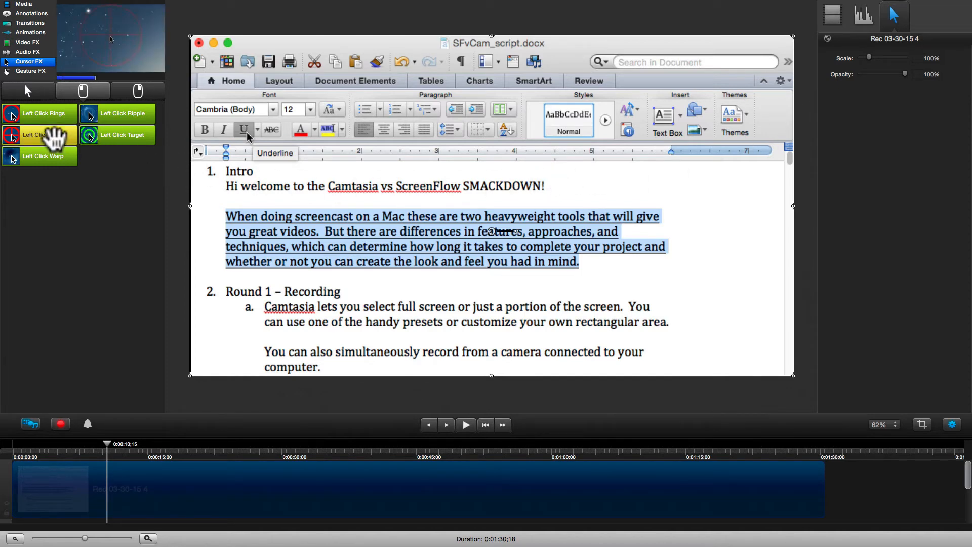
{"action": "left_click_drag", "start_coordinate": [54, 137], "coordinate": [380, 512]}
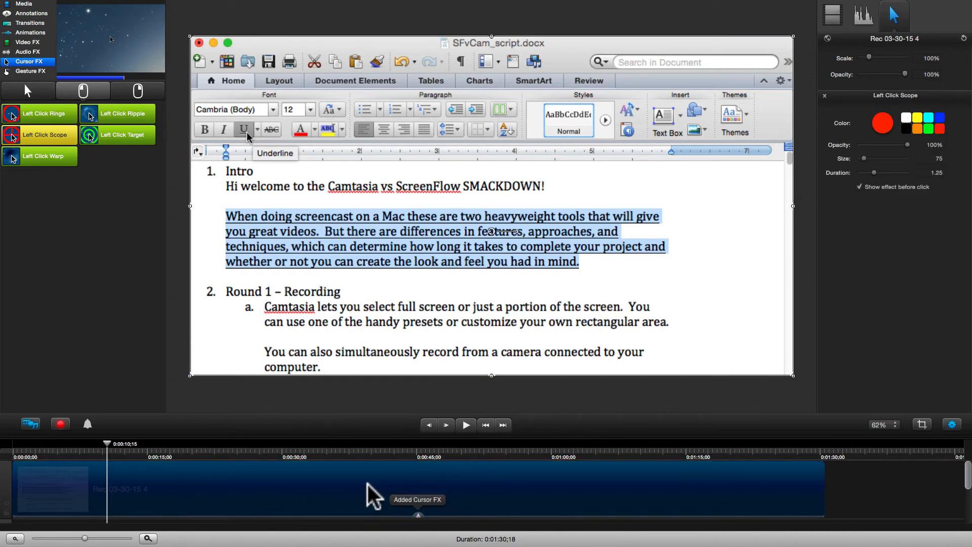
{"action": "left_click", "coordinate": [418, 515]}
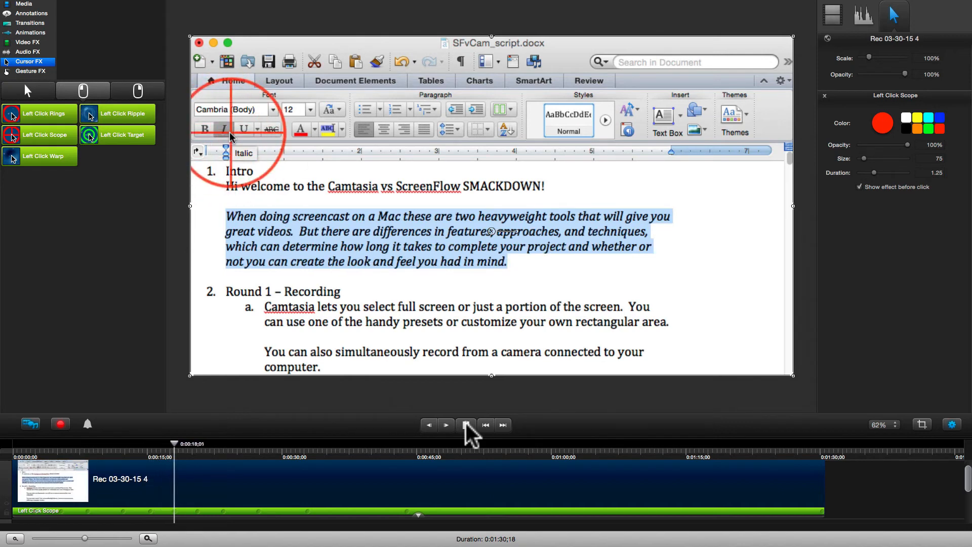
Turn off Show effect before click for the Left Click Scope effect and preview it in playback.
{"action": "left_click", "coordinate": [467, 426]}
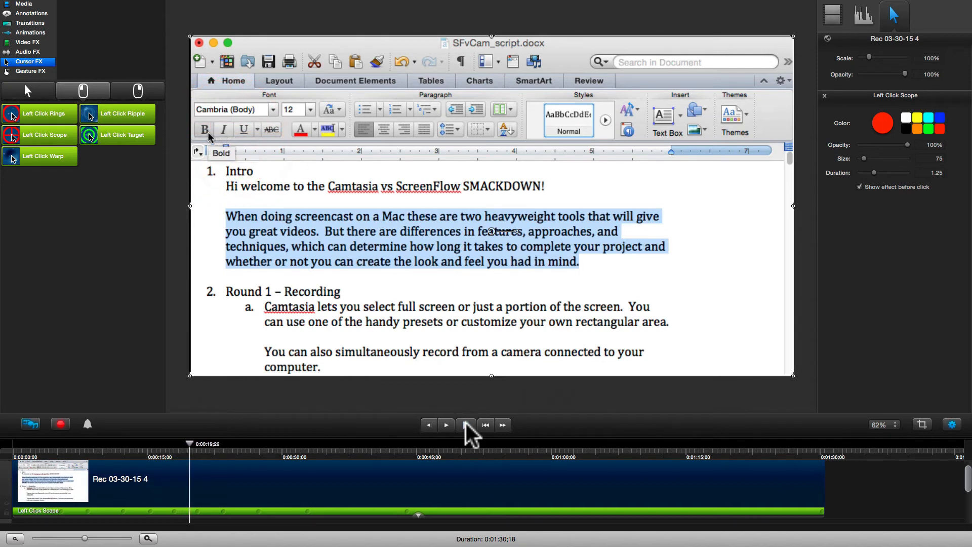
{"action": "left_click", "coordinate": [860, 188]}
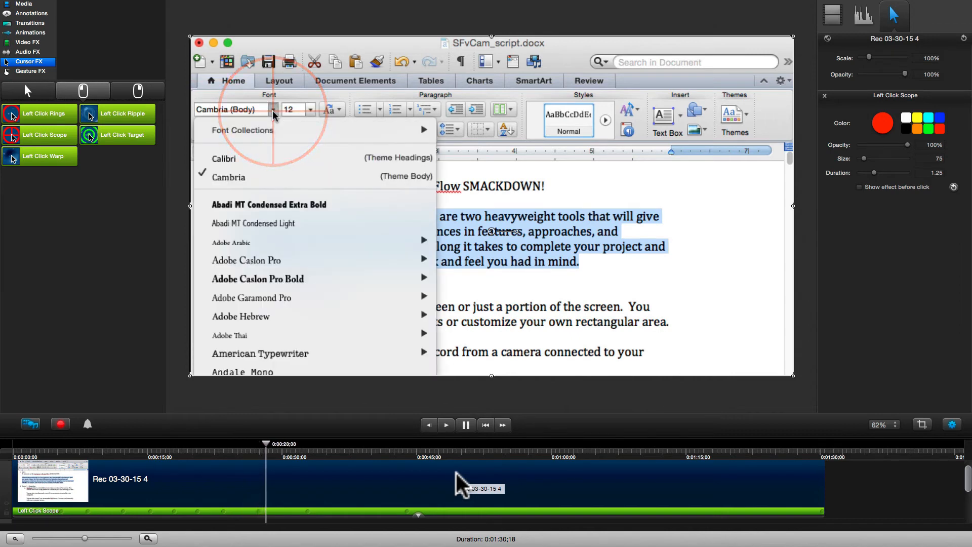
{"action": "left_click", "coordinate": [464, 426]}
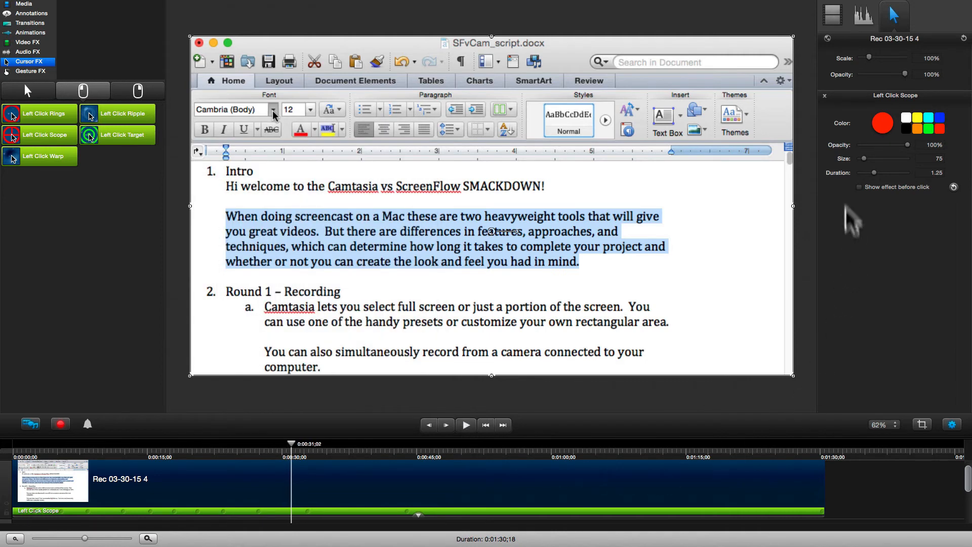
Replace the Left Click Scope effect with Left Click Warp, and return the playhead to the beginning of the clip.
{"action": "left_click", "coordinate": [825, 95]}
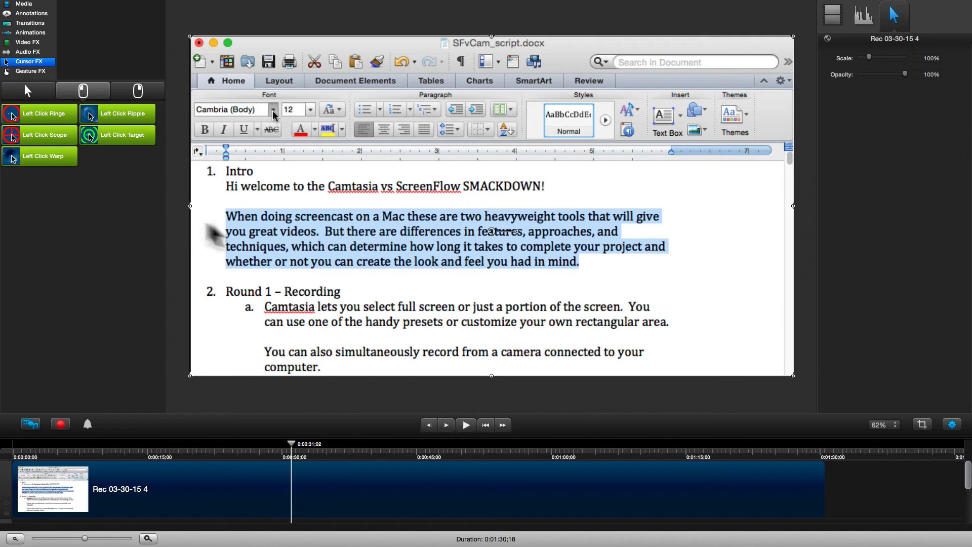
{"action": "mouse_move", "coordinate": [59, 157]}
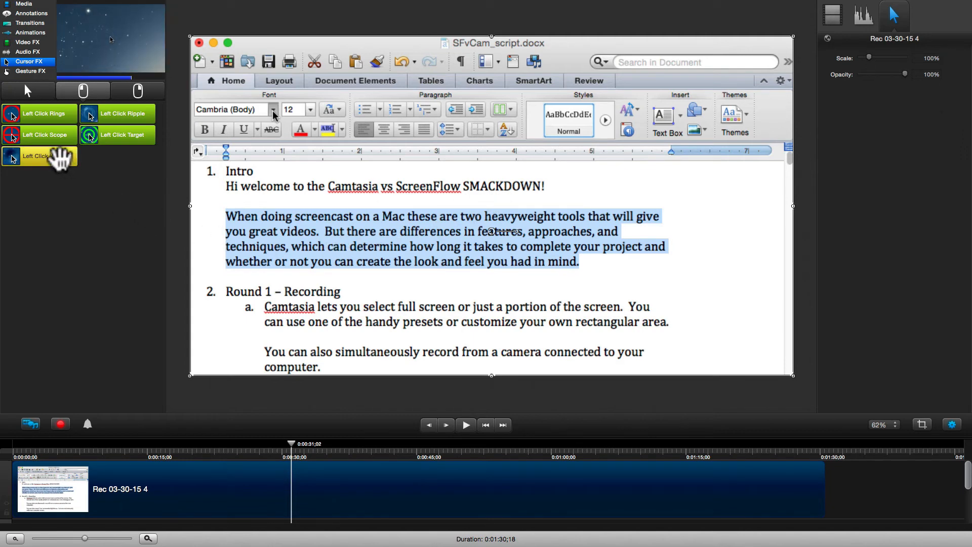
{"action": "mouse_move", "coordinate": [59, 157]}
{"action": "left_mouse_down"}
{"action": "mouse_move", "coordinate": [191, 364]}
{"action": "mouse_move", "coordinate": [380, 527]}
{"action": "left_mouse_up"}
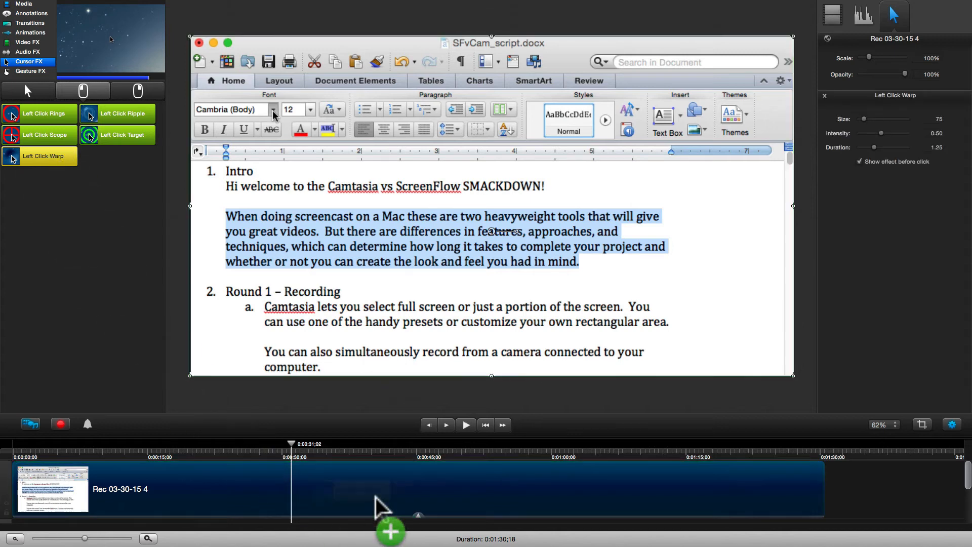
{"action": "left_click", "coordinate": [419, 516]}
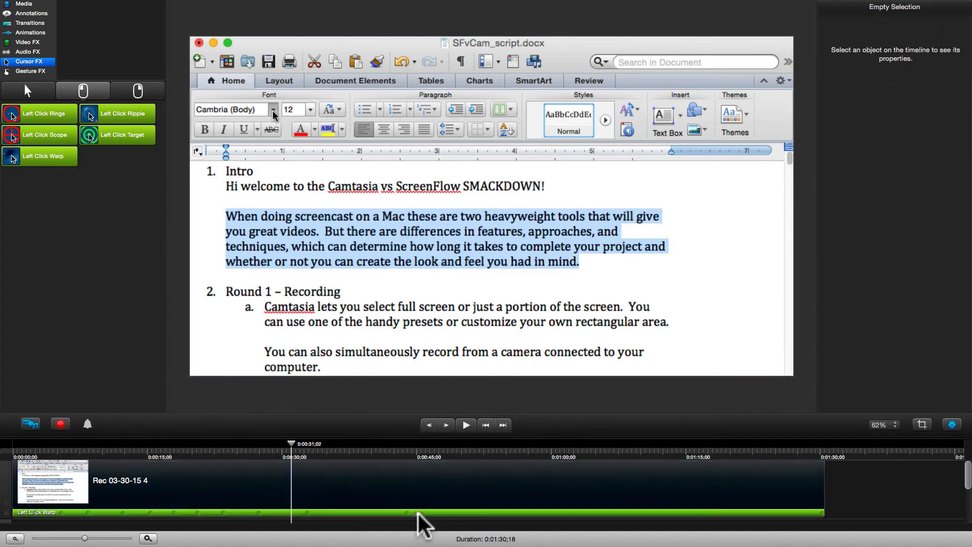
{"action": "left_click", "coordinate": [489, 425]}
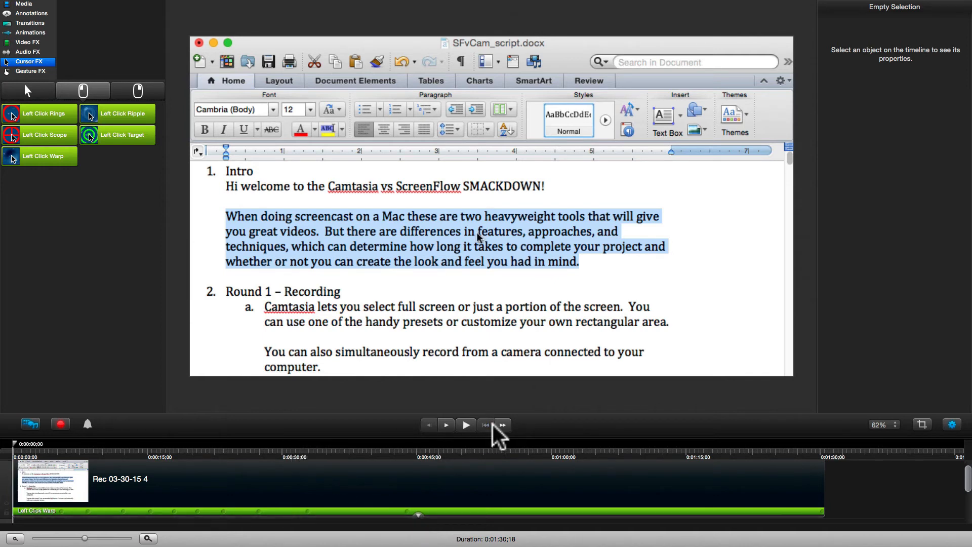
Set the clip's Left Click Warp size to 200, intensity to 0.56 and duration to 1.87, and preview it.
{"action": "left_click", "coordinate": [953, 424]}
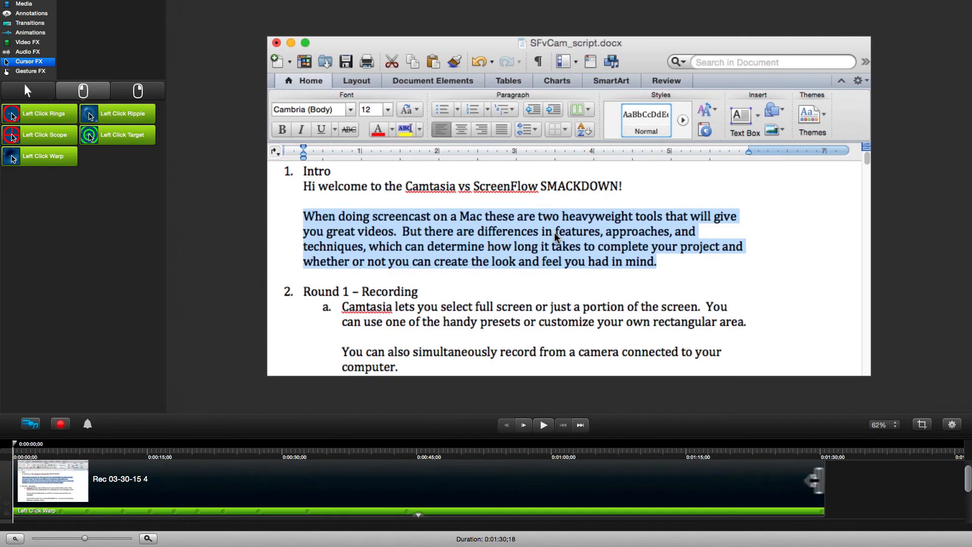
{"action": "left_click", "coordinate": [797, 479]}
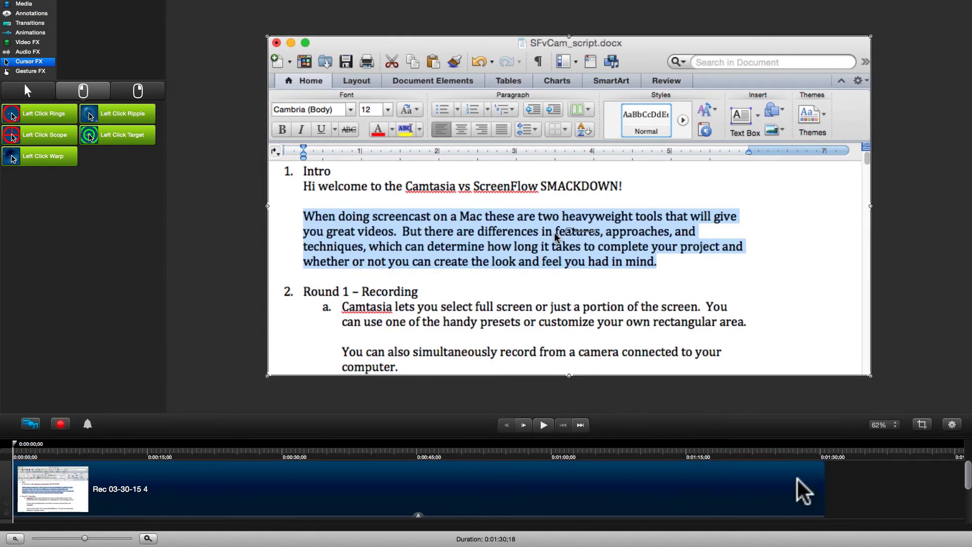
{"action": "left_click", "coordinate": [953, 425]}
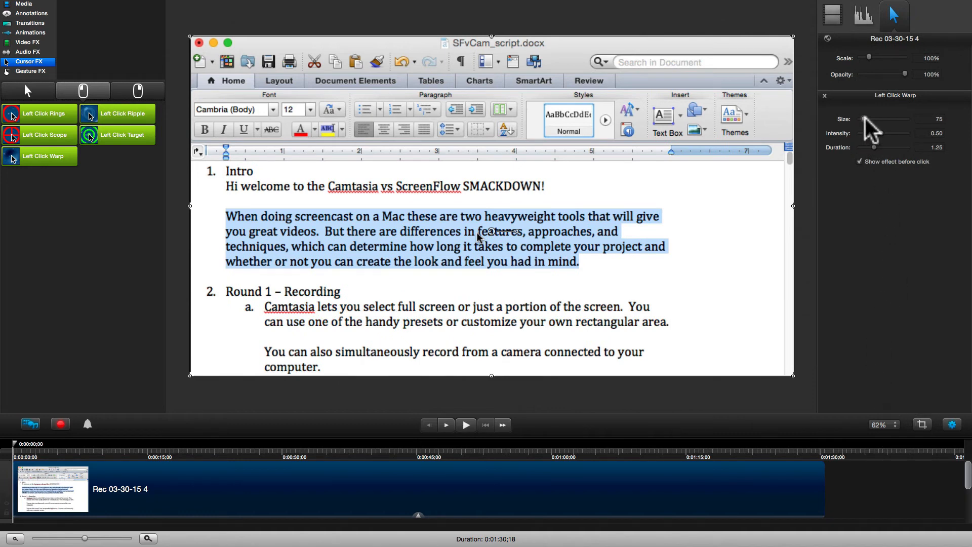
{"action": "left_click_drag", "start_coordinate": [867, 118], "coordinate": [884, 147]}
{"action": "left_click", "coordinate": [465, 426]}
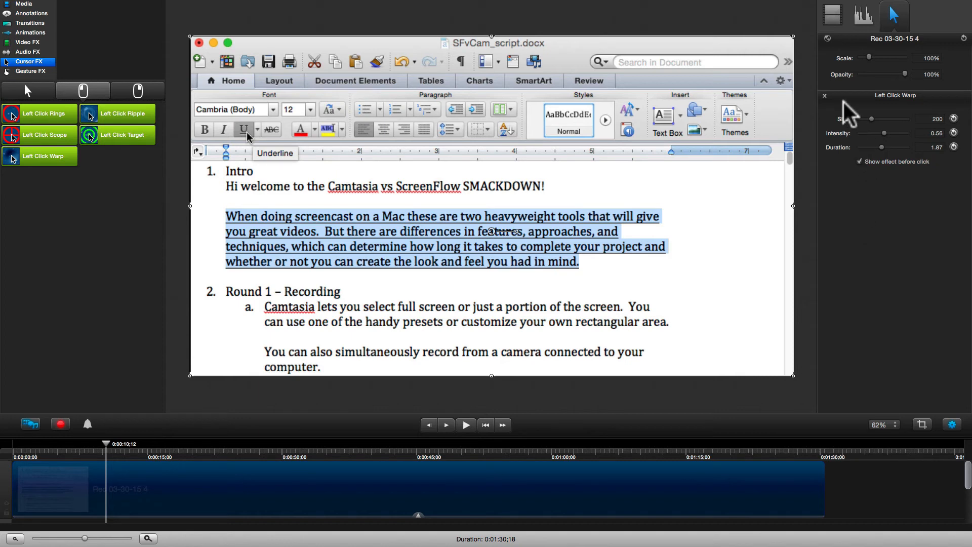
Replace the Left Click Warp effect with Left Click Ripple, set to radius 198 and intensity 0.55, and preview it.
{"action": "left_click", "coordinate": [827, 95]}
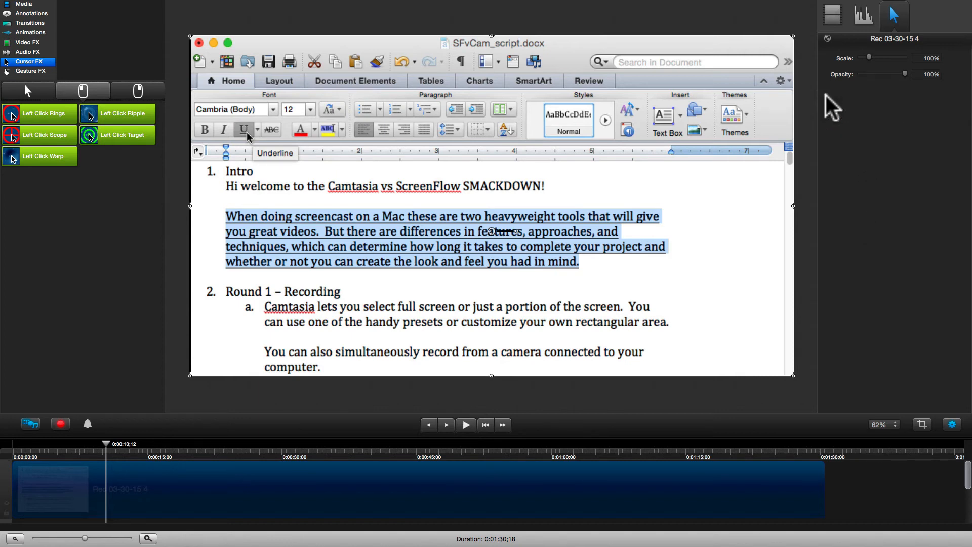
{"action": "mouse_move", "coordinate": [135, 109]}
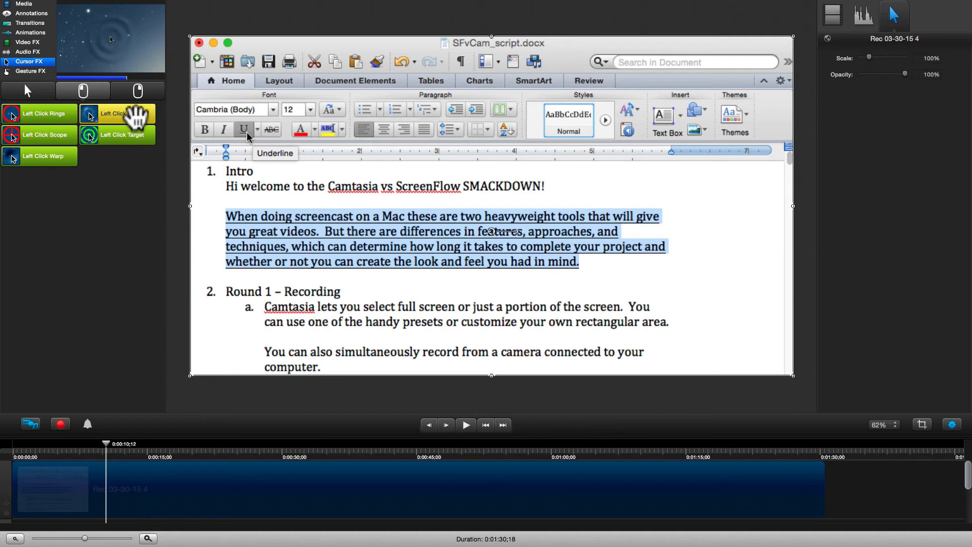
{"action": "left_click_drag", "start_coordinate": [135, 117], "coordinate": [280, 485]}
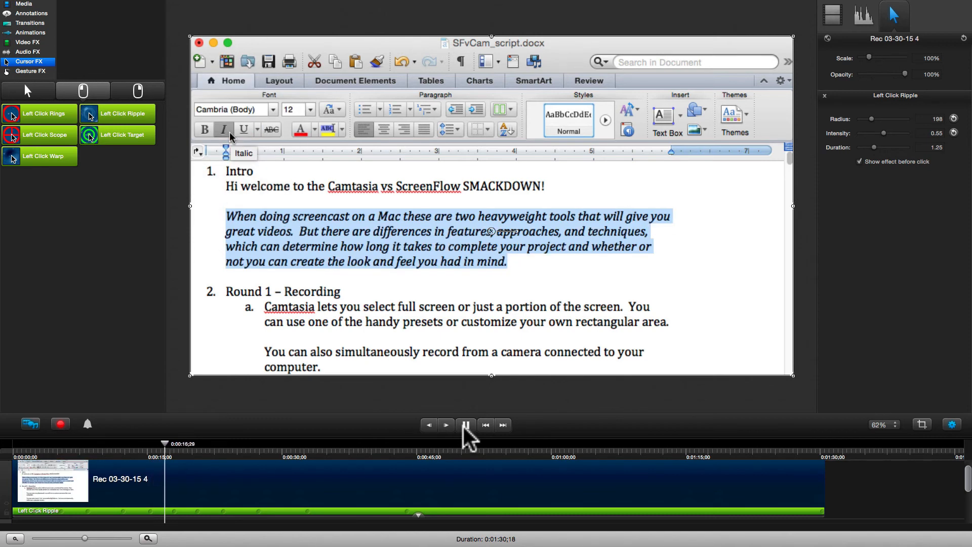
{"action": "left_click", "coordinate": [464, 426]}
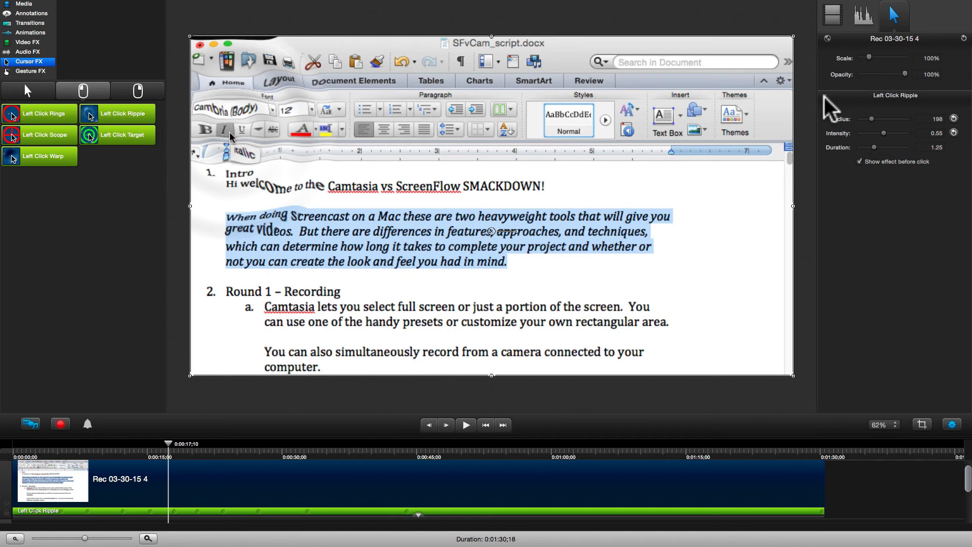
Replace the Left Click Ripple effect on the clip with Left Click Target, and preview it in playback.
{"action": "key", "text": "Delete"}
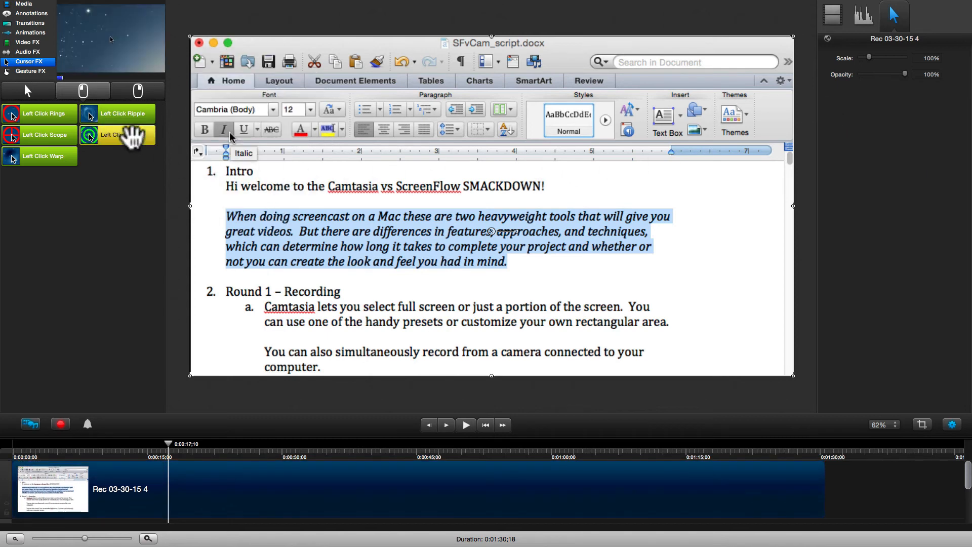
{"action": "left_click_drag", "start_coordinate": [131, 133], "coordinate": [259, 487]}
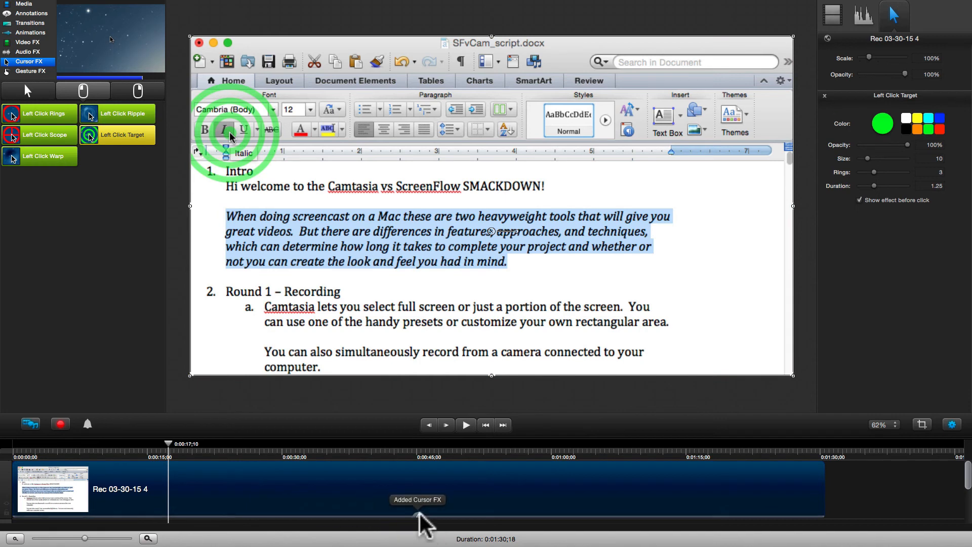
{"action": "left_click", "coordinate": [466, 426]}
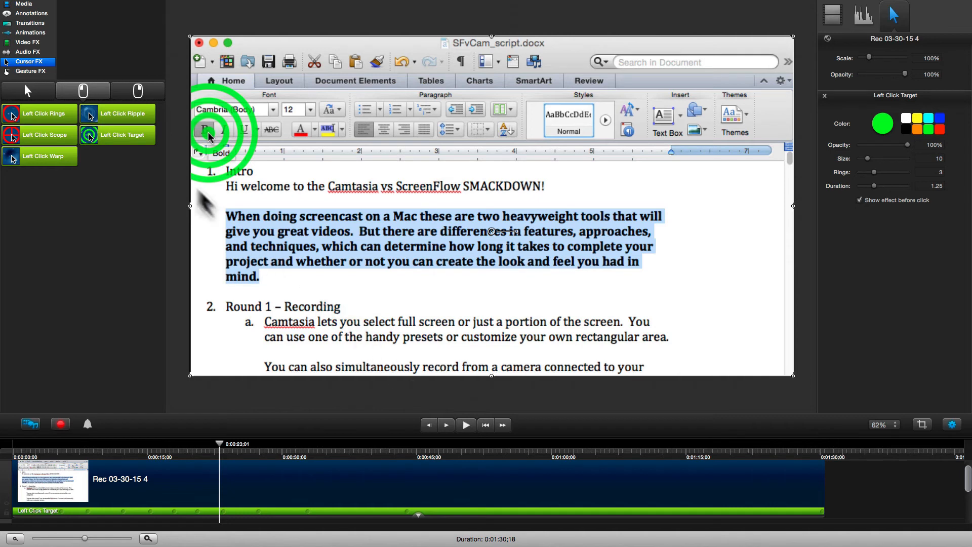
Display the set of cursor effects available for right clicks.
{"action": "left_click", "coordinate": [150, 94]}
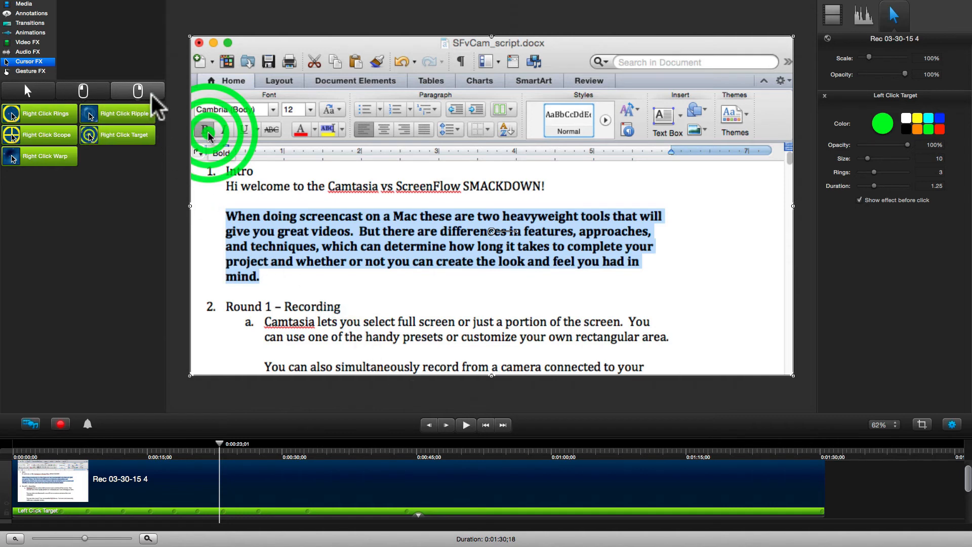